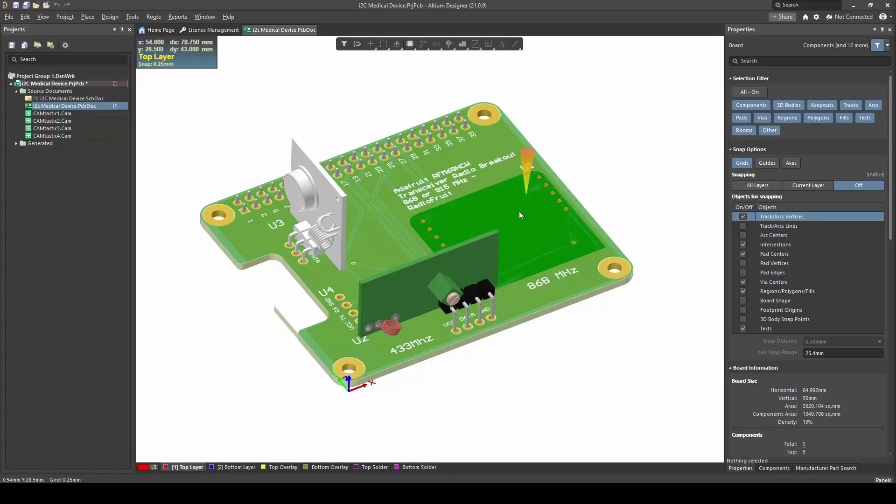
Inspect the i2c Medical Device board in 3D from several angles, including the 433 MHz and 868 MHz module areas.
ctrl+scroll(460, 231, down, 1)
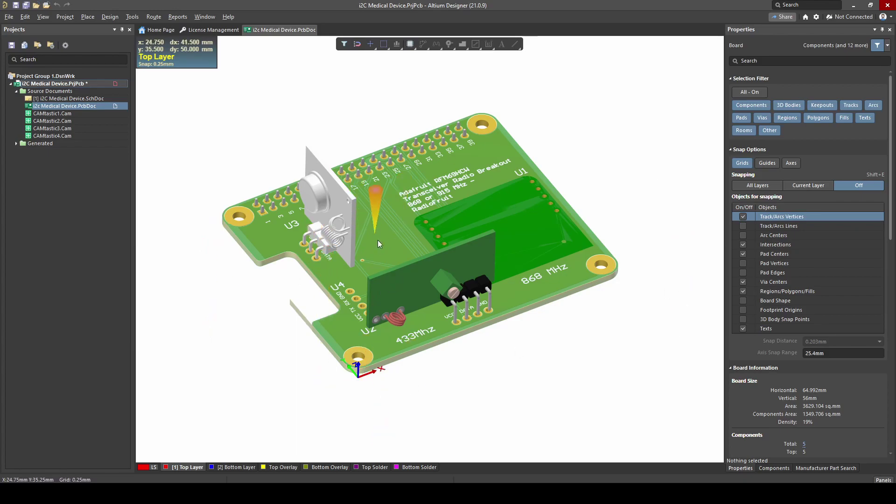
ctrl+scroll(452, 354, up, 3)
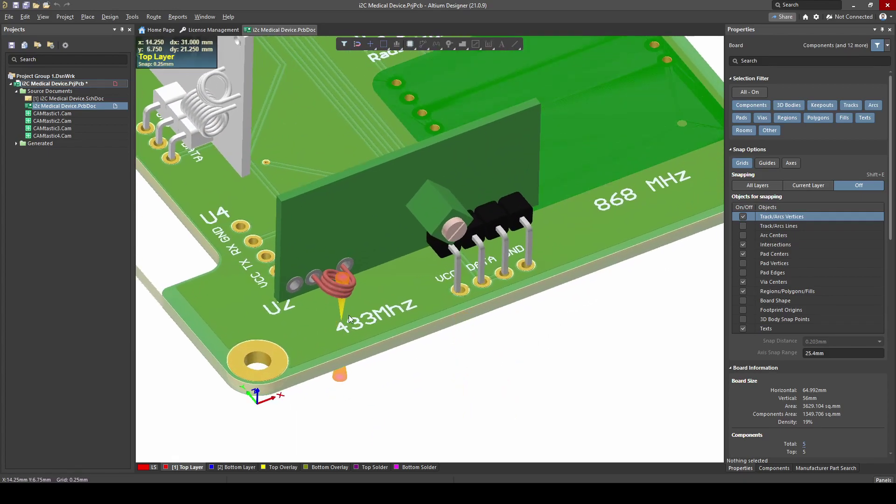
ctrl+scroll(387, 295, down, 3)
shift+right_drag(437, 176, 444, 199)
right_drag(513, 182, 600, 157)
shift+right_drag(470, 272, 410, 273)
ctrl+scroll(398, 278, down, 1)
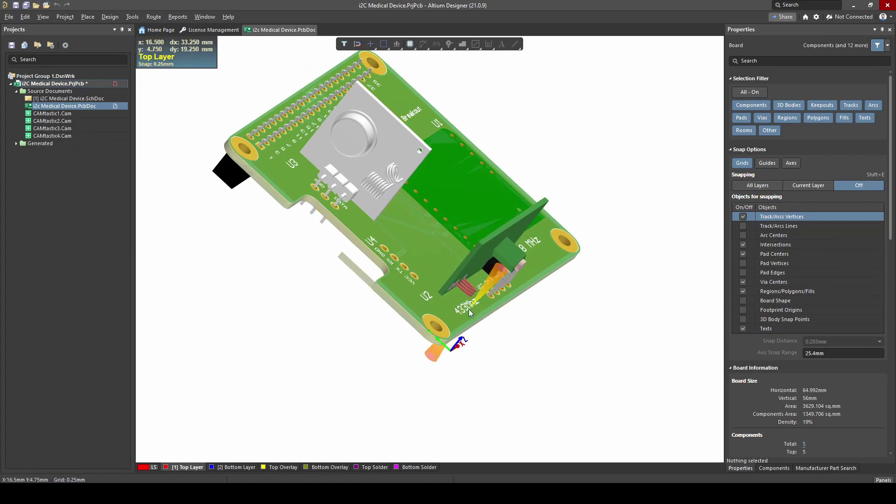
key(shift)
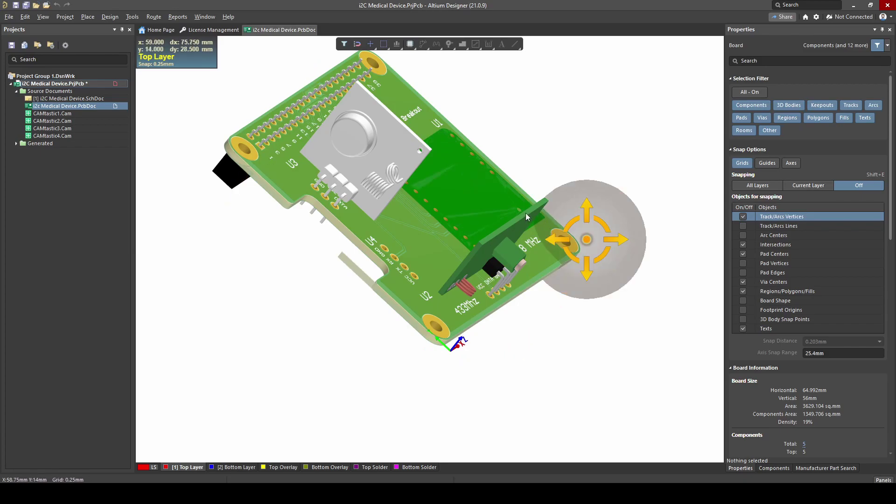
shift+right_drag(526, 216, 358, 229)
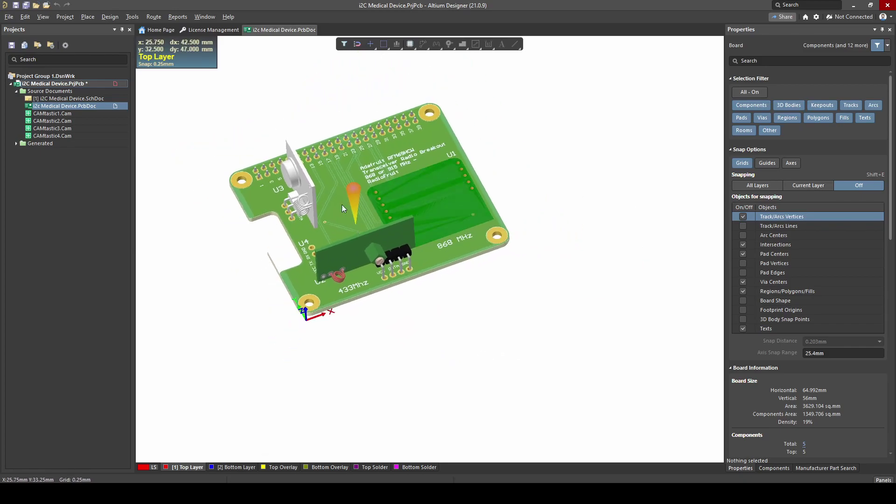
right_drag(316, 180, 409, 208)
ctrl+scroll(409, 208, up, 1)
right_drag(533, 312, 494, 294)
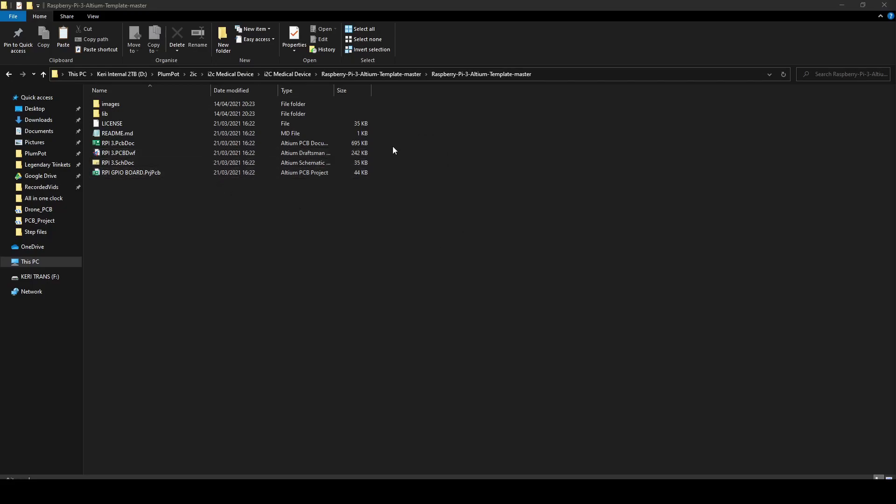
Switch to File Explorer, open RPI GPIO BOARD.PrjPcb from the Raspberry-Pi-3-Altium-Template-master folder, and open its RPI 3.PcbDoc.
drag(434, 306, 160, 105)
click(320, 298)
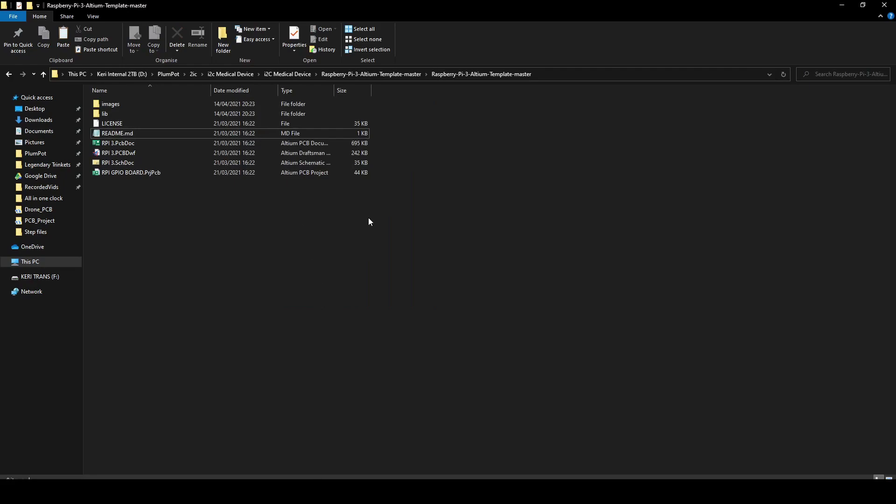
click(142, 174)
double_click(142, 174)
click(40, 195)
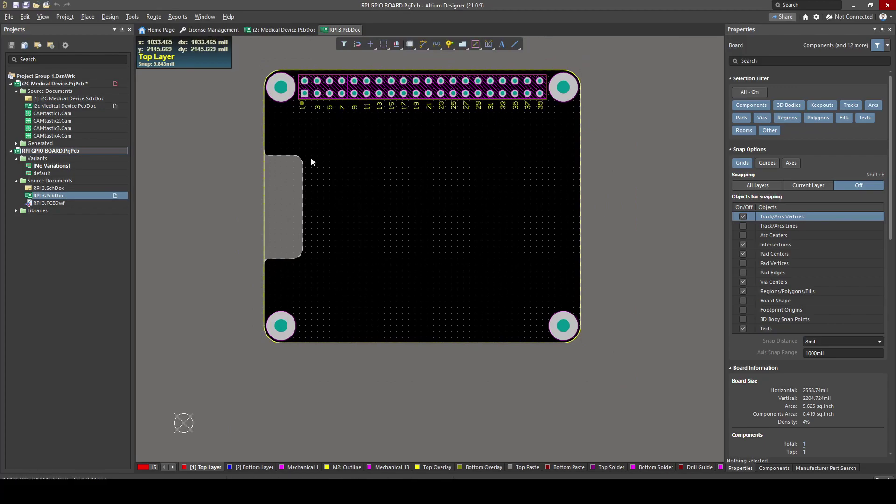
Show the RPI 3 template board in 3D and look at it from an oblique angle.
key(3)
ctrl+scroll(411, 197, up, 2)
ctrl+scroll(433, 223, down, 3)
shift+right_drag(433, 223, 410, 405)
shift+right_drag(449, 245, 262, 242)
ctrl+scroll(397, 246, up, 2)
Open RPI 3.SchDoc and examine the GPIO connector's pins and ports.
click(61, 183)
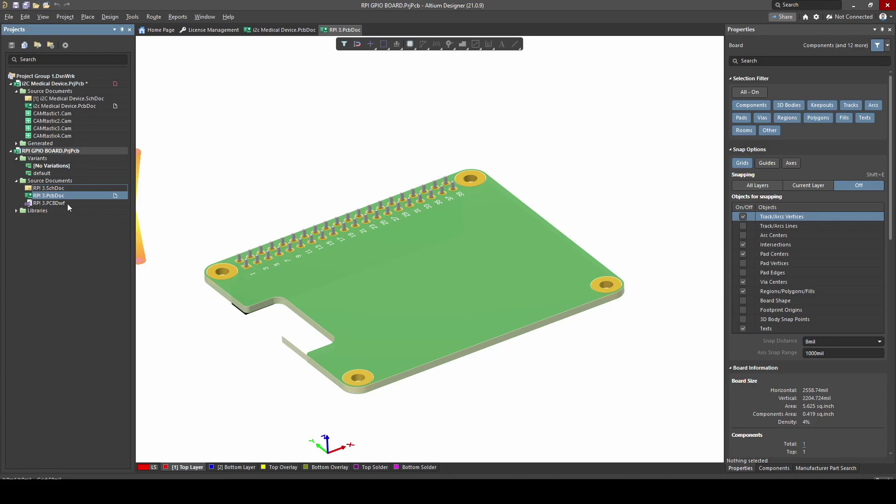
double_click(48, 189)
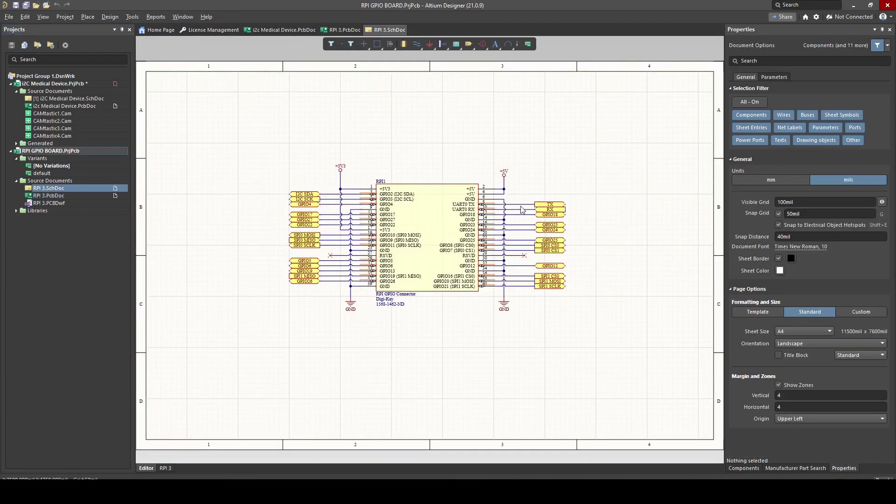
ctrl+scroll(401, 296, up, 2)
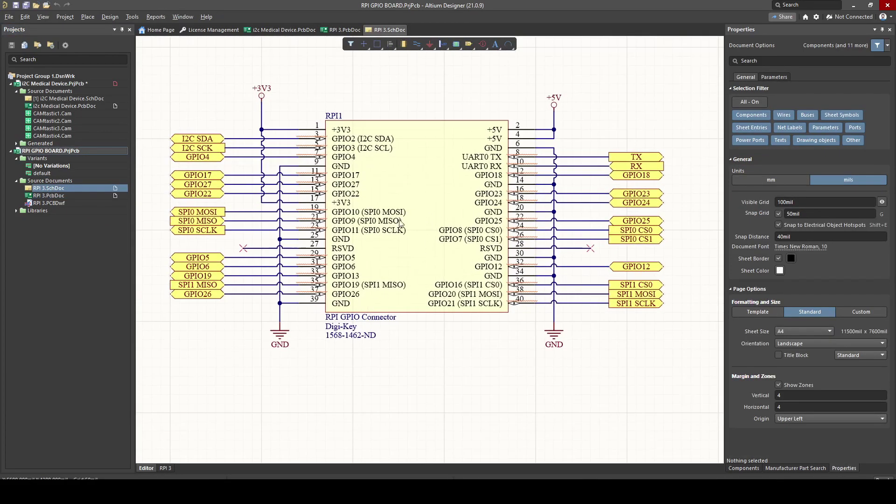
ctrl+scroll(243, 247, down, 2)
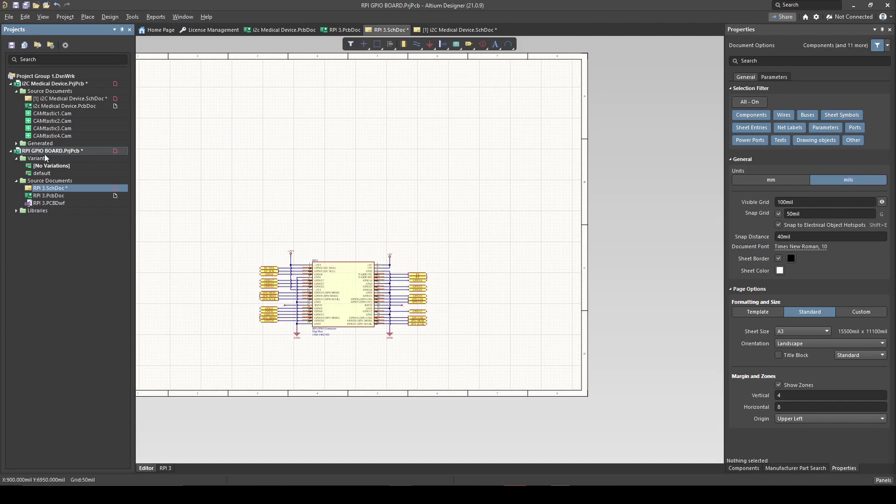
Save the RPI 3 schematic as Rasp_Shield.SchDoc in the PlumPot Shield folder.
click(6, 17)
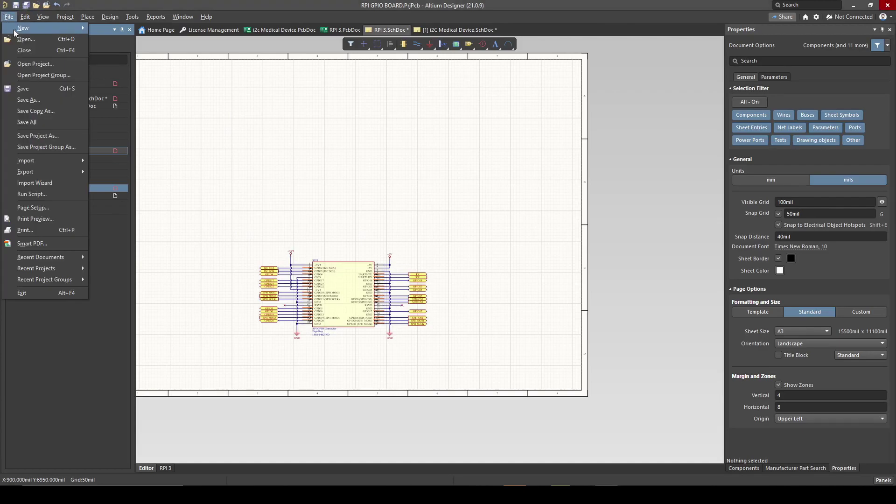
click(49, 100)
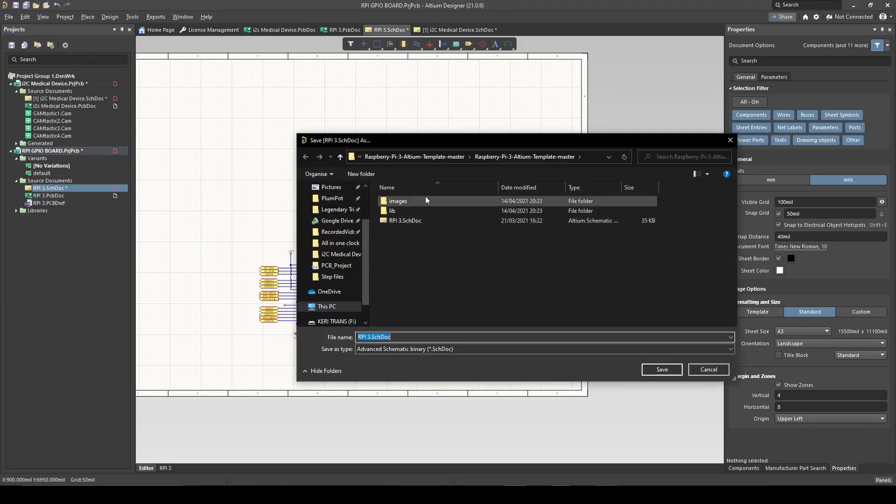
click(420, 156)
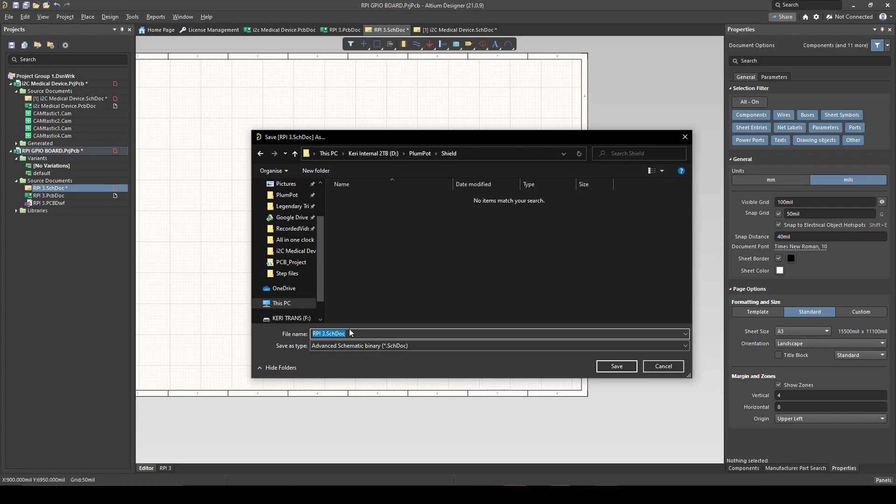
text(Rasp_Shield)
key(Return)
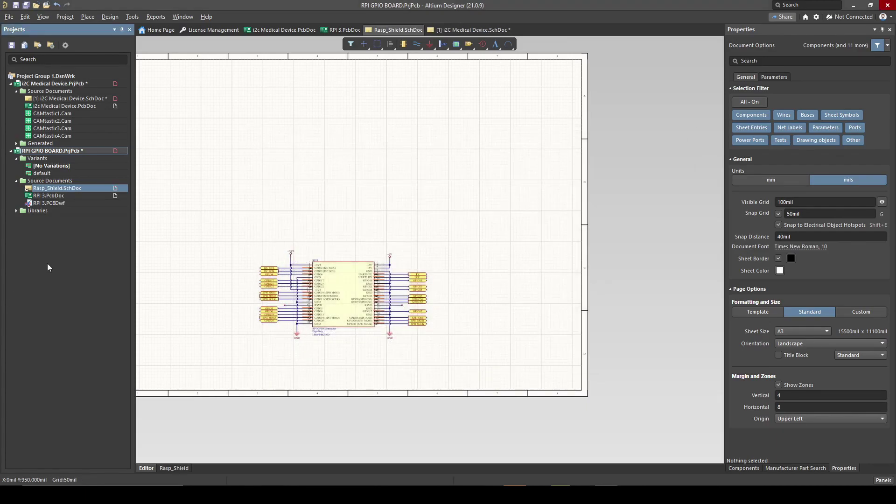
Open RPI 3.PcbDoc and save it as Rasp_Shield.PcbDoc in the Shield folder.
double_click(42, 196)
click(9, 17)
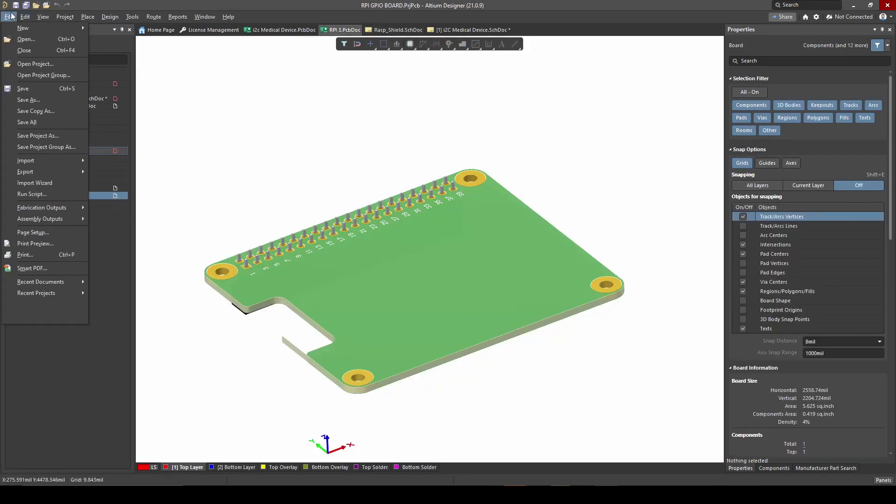
click(42, 114)
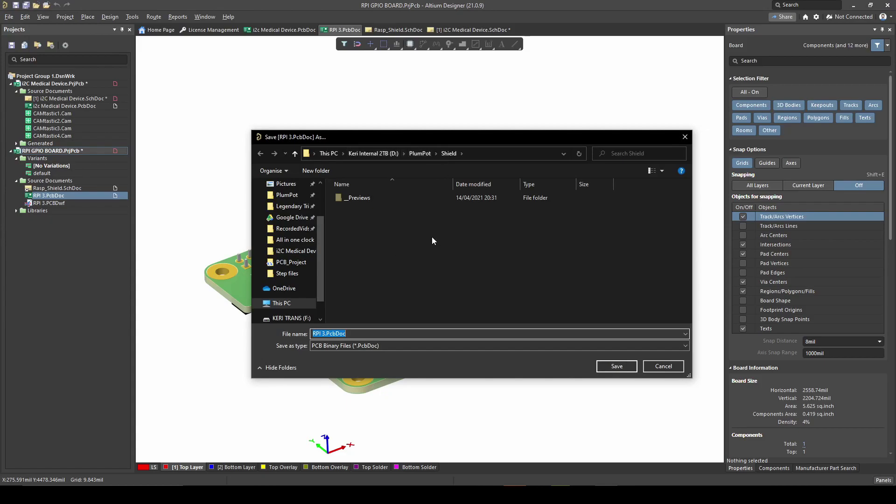
text(ras)
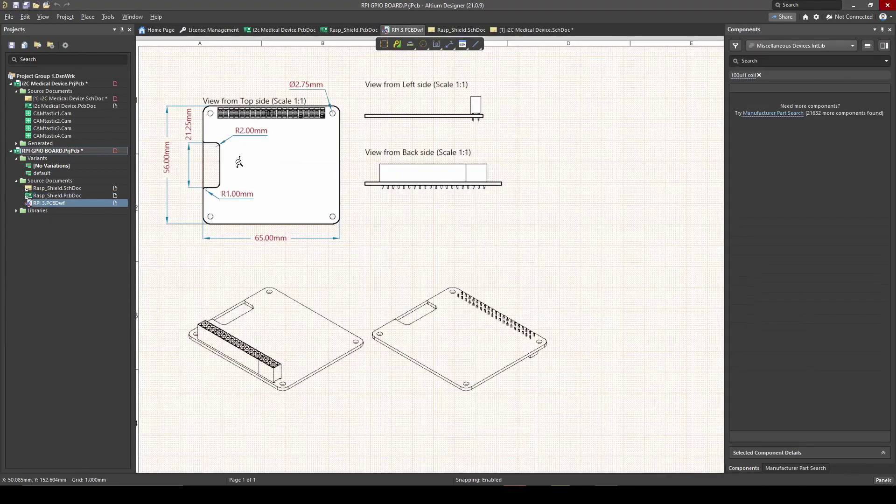
Open the RPI 3.PCBDwf drawing and choose the PlumPot Shield folder as the destination for saving it under another name.
ctrl+scroll(259, 165, down, 2)
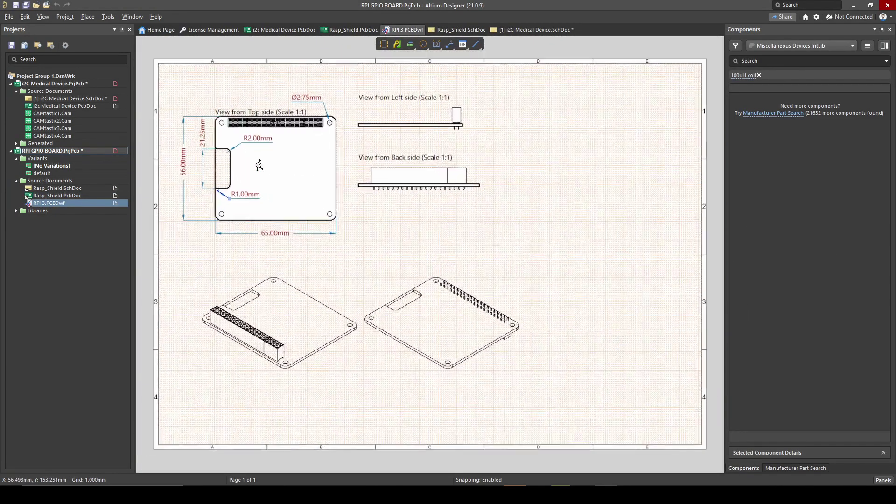
ctrl+scroll(259, 165, up, 1)
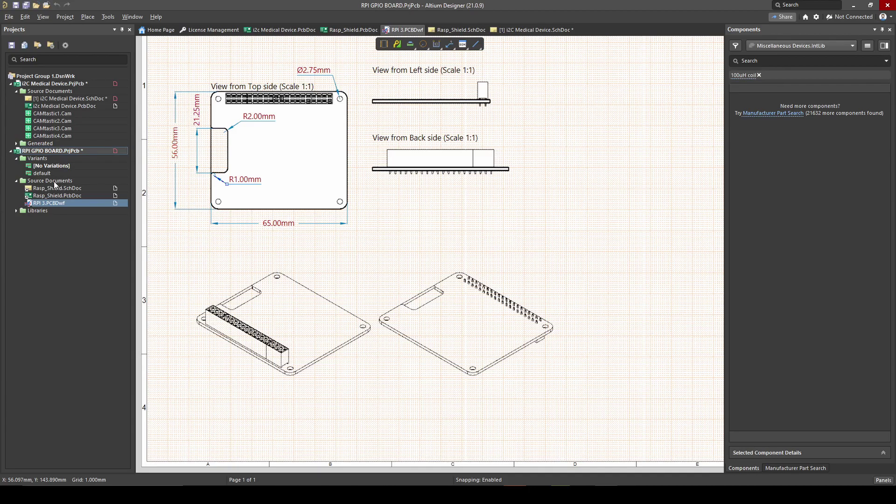
click(8, 17)
click(49, 102)
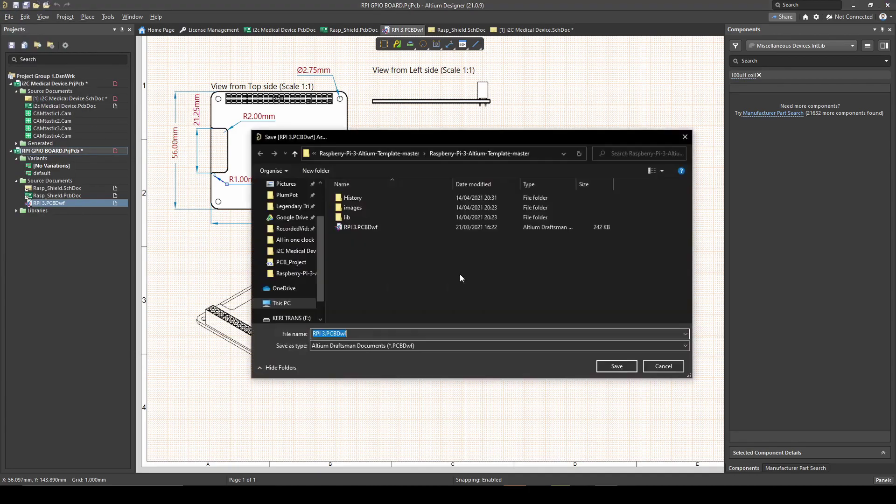
text(rasp)
key(BackSpace)
key(BackSpace)
key(BackSpace)
key(BackSpace)
click(323, 155)
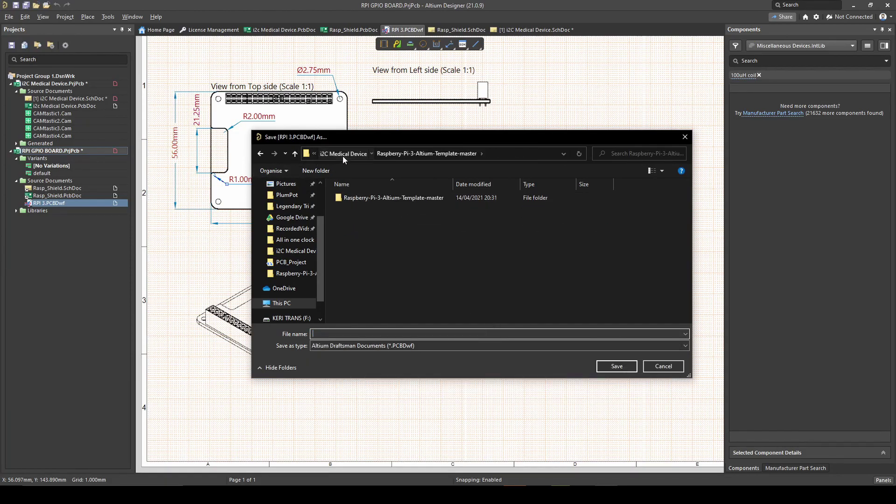
click(342, 156)
click(340, 153)
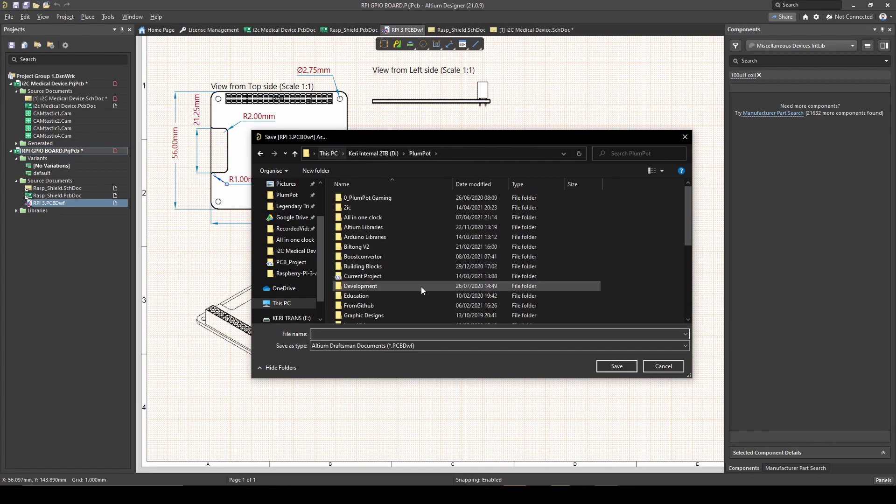
scroll(388, 228, down, 3)
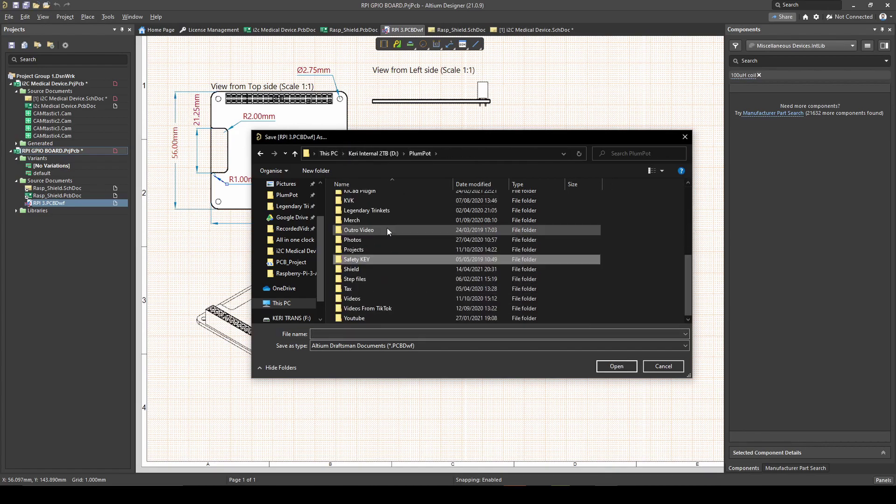
double_click(396, 267)
Name the Draftsman drawing Rasp_Shield.PCBDwf and save it in the chosen folder.
click(371, 332)
text(s)
key(BackSpace)
text(ra)
key(Down)
key(BackSpace)
key(BackSpace)
key(BackSpace)
key(BackSpace)
key(BackSpace)
key(BackSpace)
key(BackSpace)
key(Return)
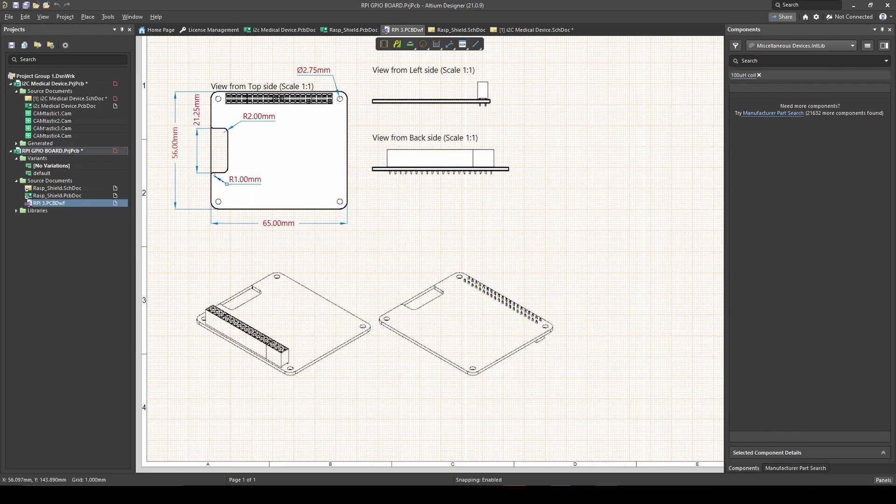
Save the project as Rasp_Shield.PrjPcb and open Rasp_Shield.SchDoc.
click(5, 18)
click(17, 266)
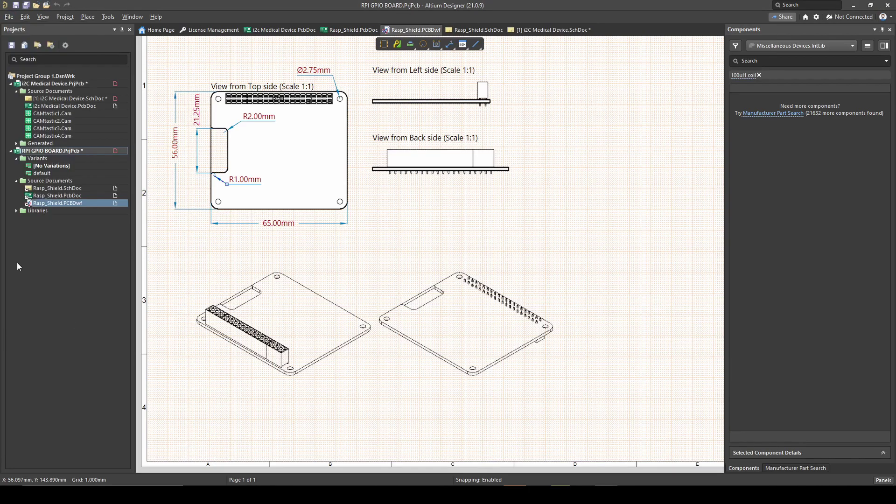
double_click(77, 189)
Paste the copied Adafruit RFM LoRa radio breakout circuit, with its connection notes and photo, above and to the left of the GPIO connector.
right_drag(330, 226, 468, 187)
ctrl+scroll(533, 192, down, 3)
right_drag(534, 193, 465, 234)
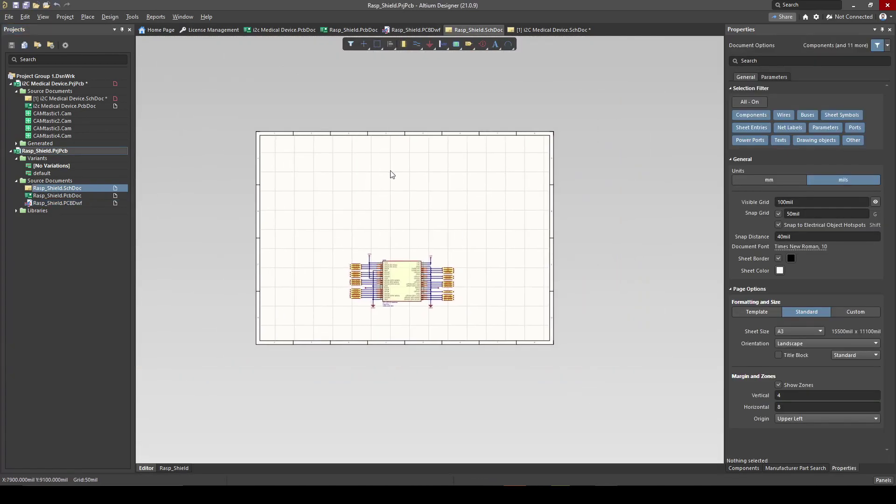
ctrl+scroll(345, 208, up, 4)
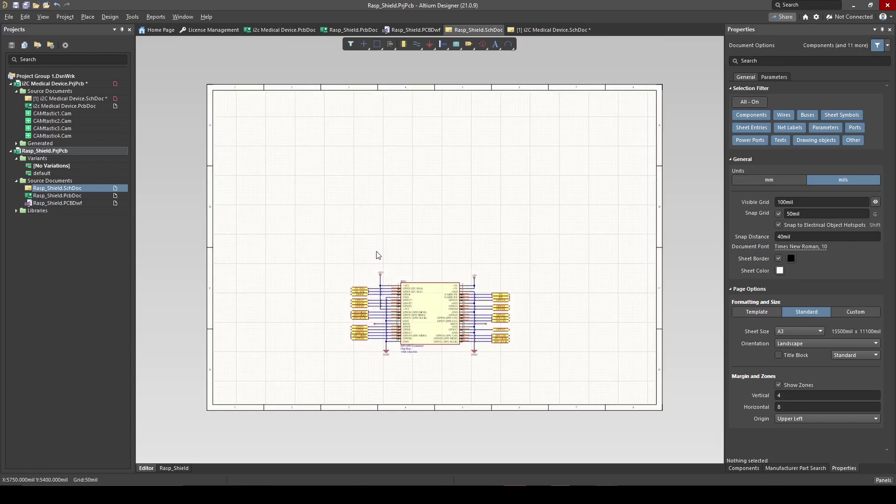
ctrl+scroll(383, 289, up, 3)
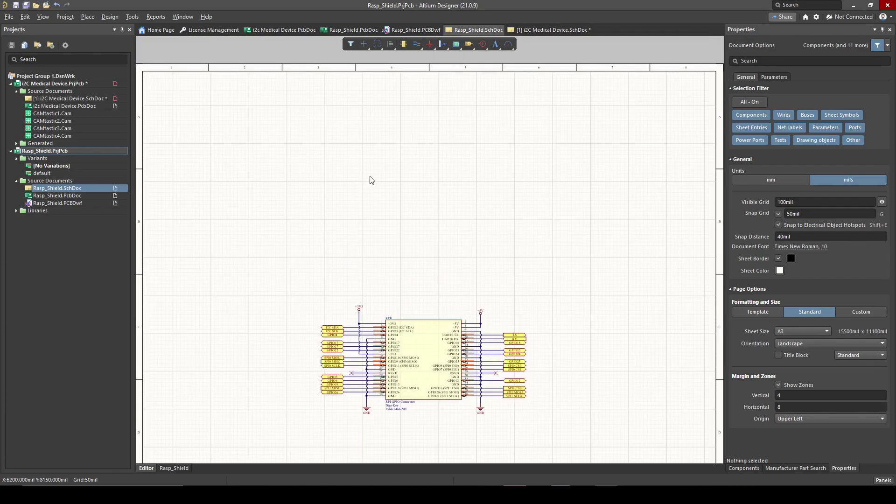
key(ctrl+v)
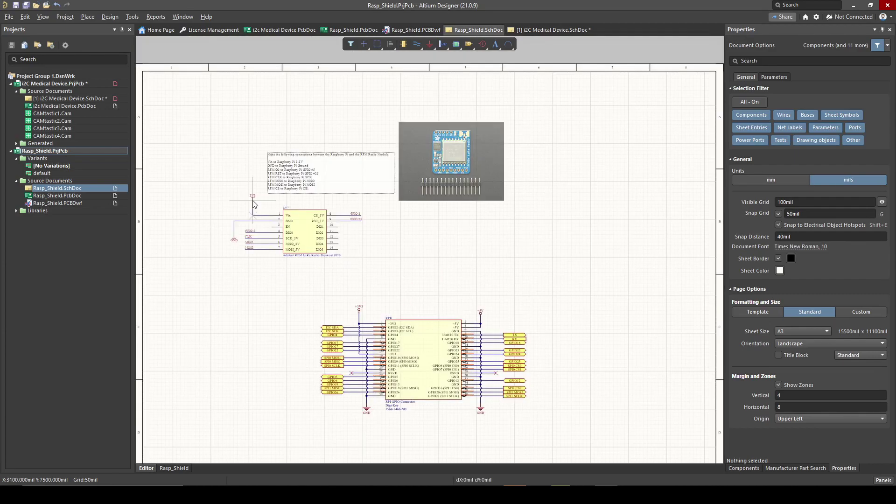
click(191, 183)
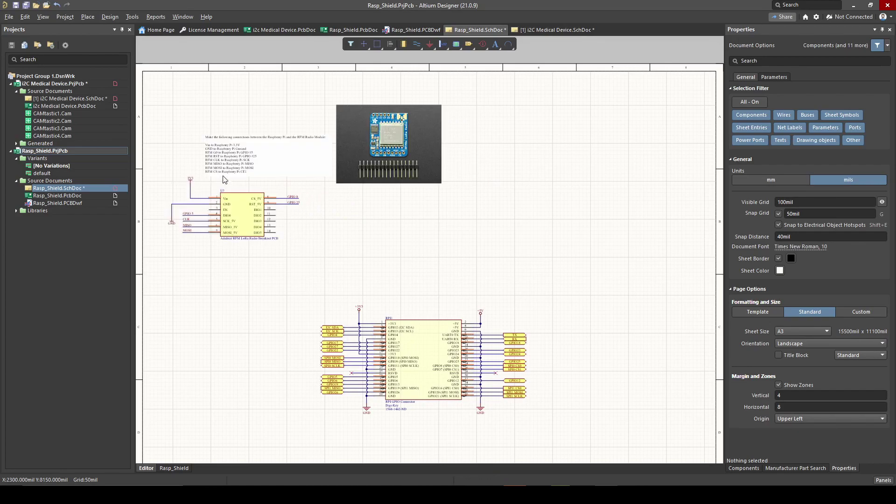
Examine the Raspberry Pi to RFM radio module connection notes against the pasted breakout's pins and net labels.
ctrl+scroll(226, 180, down, 3)
ctrl+scroll(216, 177, up, 7)
right_drag(392, 144, 339, 195)
ctrl+scroll(556, 157, up, 2)
right_drag(330, 232, 396, 232)
right_drag(296, 247, 492, 196)
right_drag(449, 123, 367, 194)
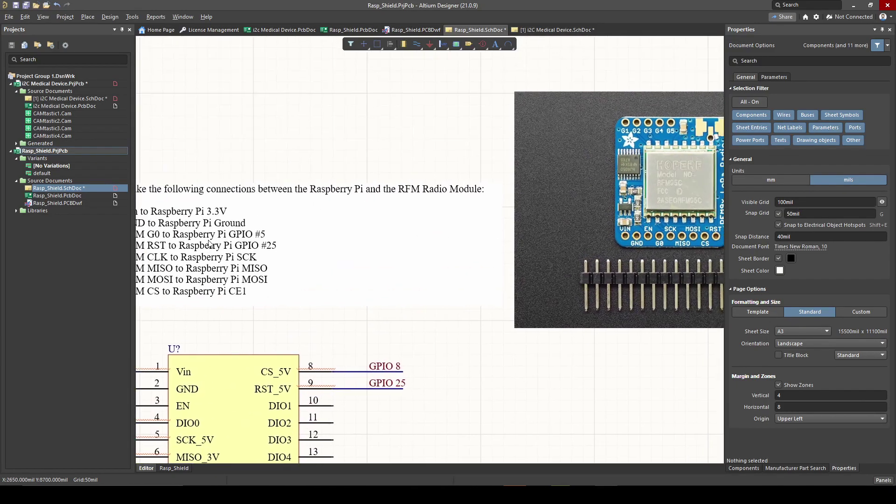
right_drag(205, 246, 263, 231)
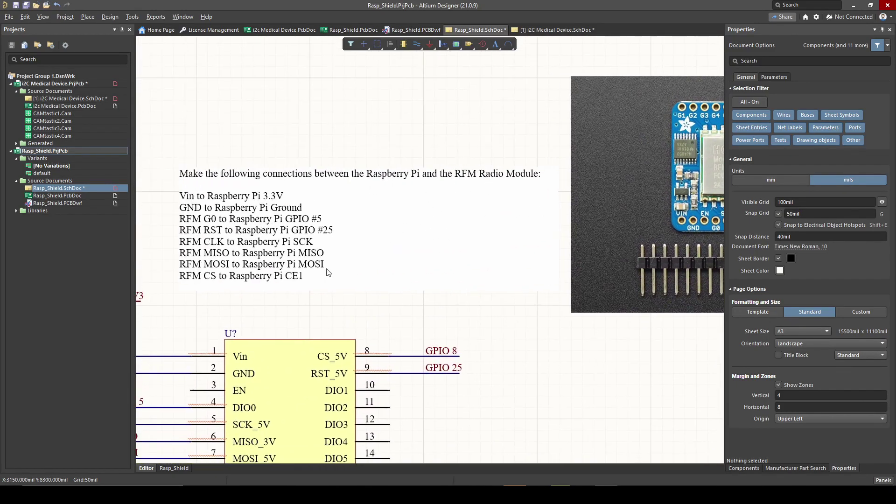
right_drag(328, 273, 388, 232)
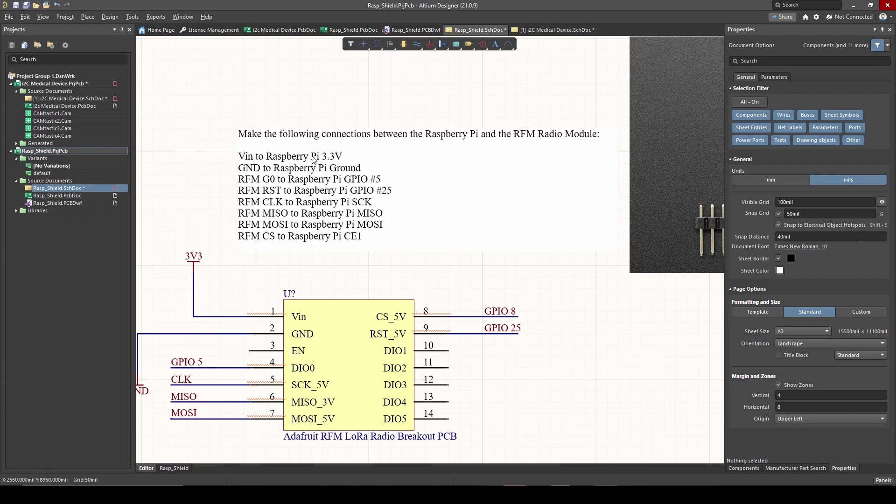
Examine the radio module's connection notes, photo and net labels against the GPIO connector's ports.
ctrl+scroll(335, 234, down, 2)
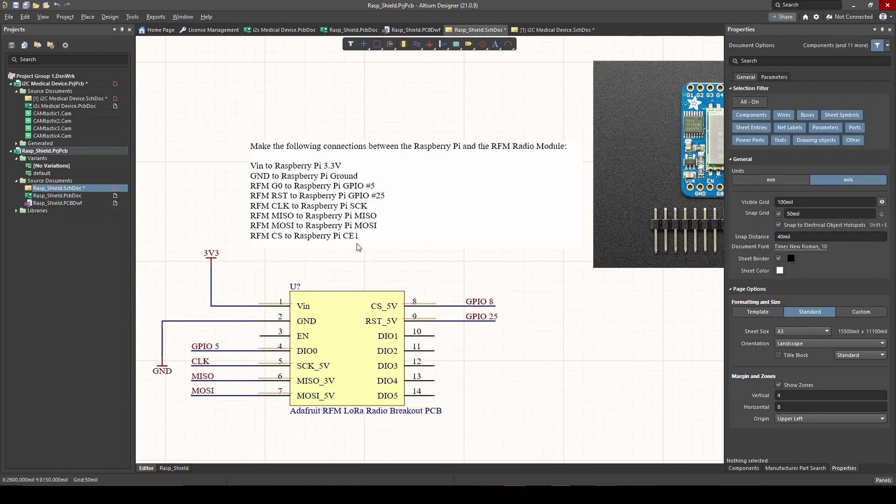
ctrl+scroll(365, 256, down, 1)
ctrl+scroll(365, 256, up, 3)
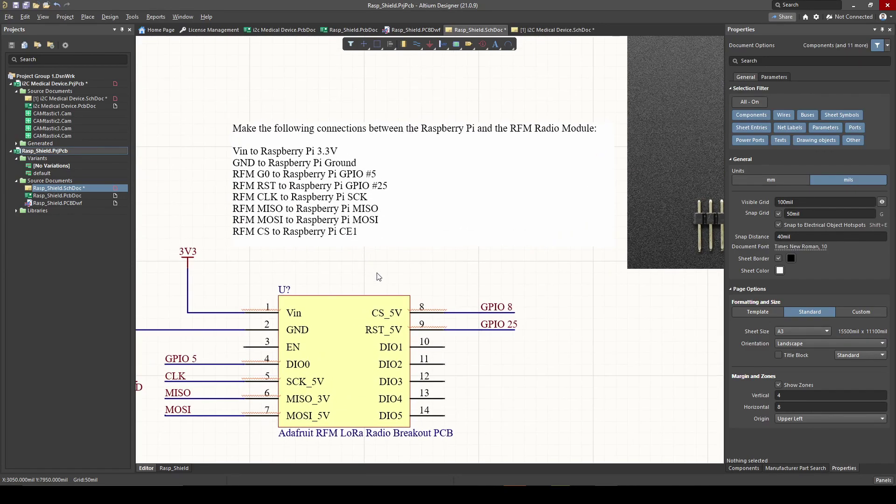
ctrl+scroll(378, 275, down, 3)
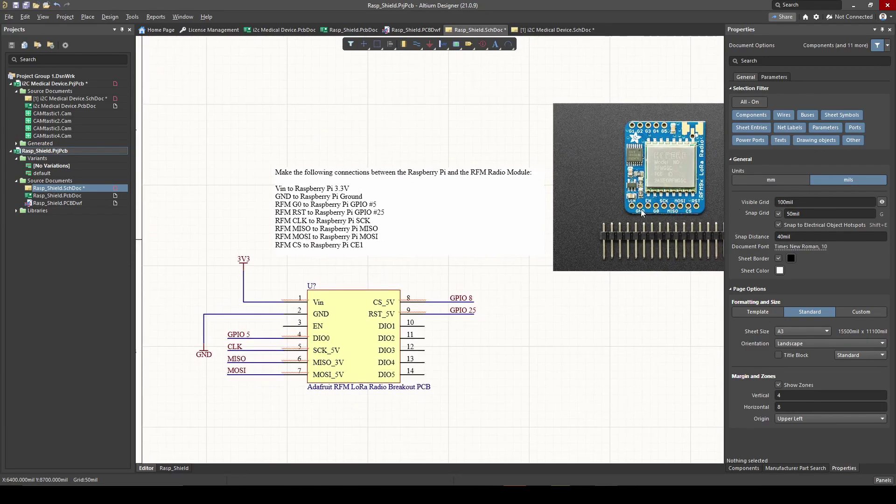
middle_drag(488, 330, 487, 329)
right_drag(481, 266, 293, 63)
ctrl+scroll(532, 218, down, 4)
right_drag(343, 236, 405, 269)
ctrl+scroll(308, 240, up, 1)
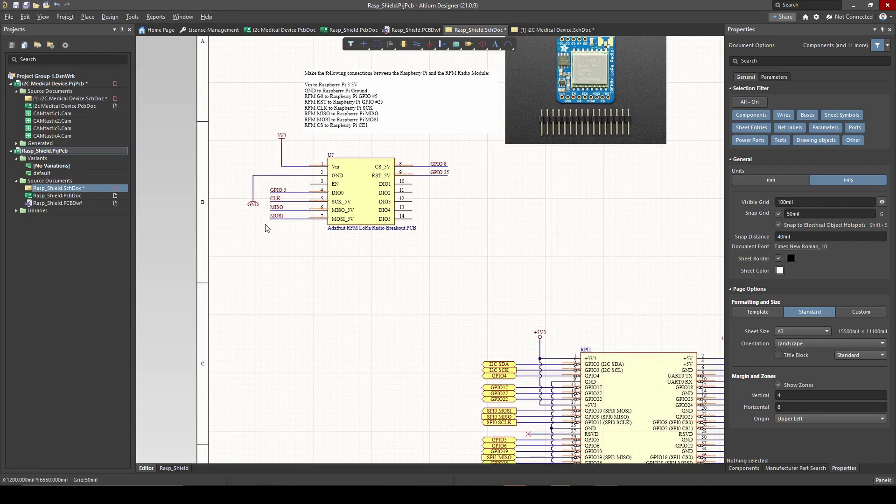
ctrl+scroll(267, 228, up, 2)
Copy the SPI0 MISO port from the GPIO connector and paste it below the radio breakout's MOSI net.
click(300, 211)
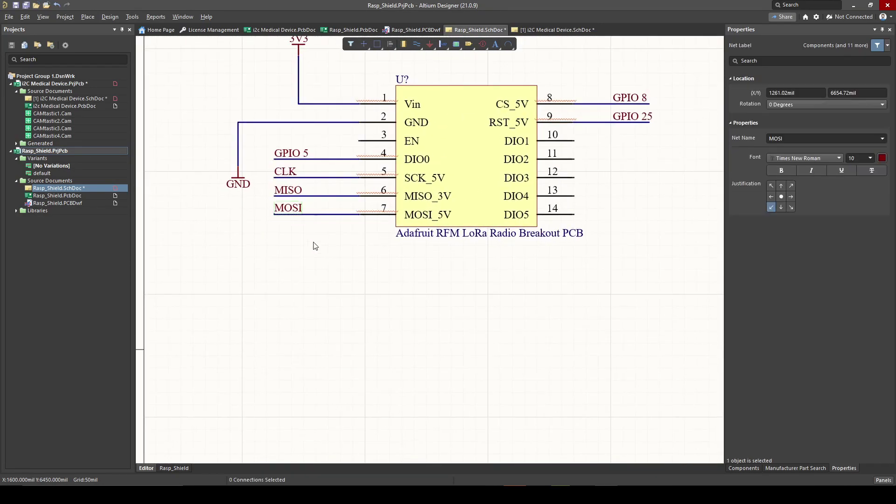
ctrl+scroll(292, 209, down, 1)
click(290, 188)
ctrl+scroll(358, 259, down, 1)
right_drag(714, 443, 416, 268)
right_drag(628, 316, 671, 361)
ctrl+scroll(275, 284, up, 3)
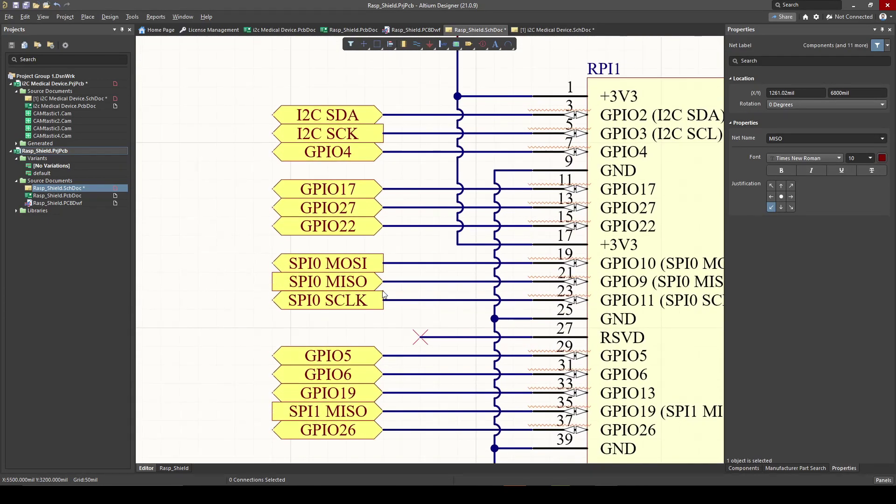
click(332, 283)
ctrl+scroll(334, 285, down, 2)
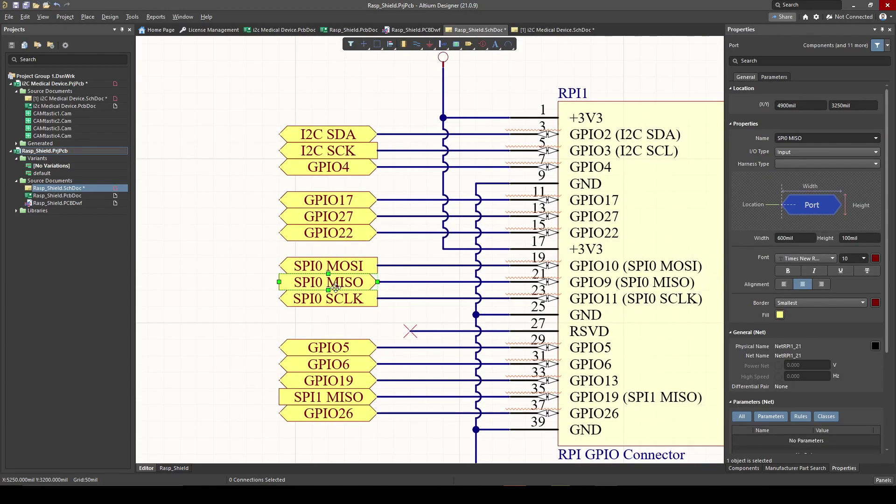
ctrl+scroll(336, 288, down, 4)
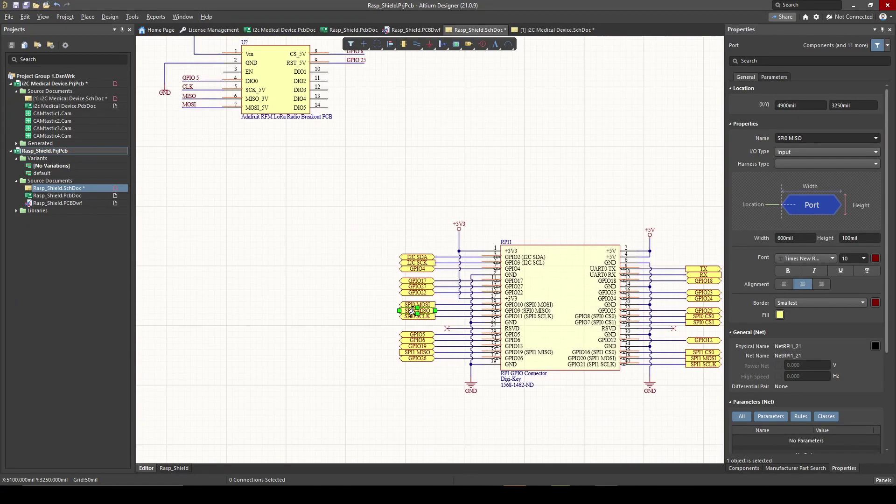
key(ctrl+c)
key(ctrl+v)
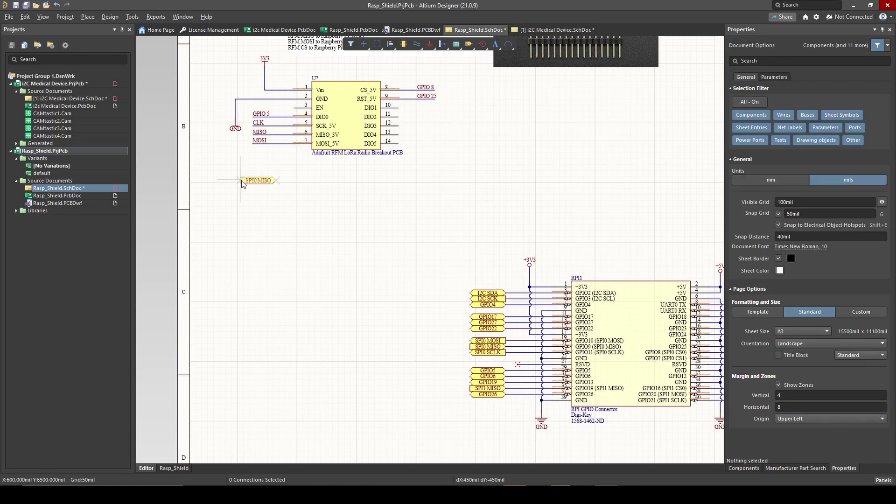
click(241, 180)
Remove the MISO net label and place the copied SPI0 MISO port at the end of the pin 6 wire.
ctrl+scroll(241, 178, up, 1)
ctrl+scroll(266, 162, up, 1)
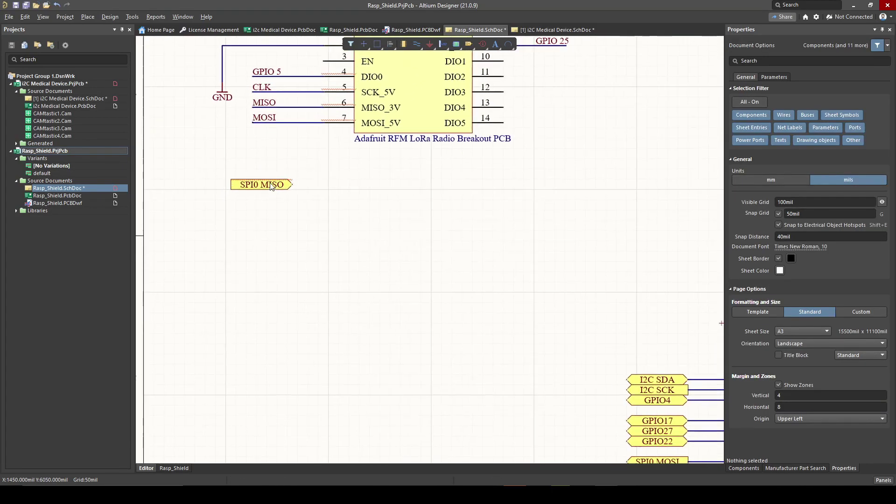
click(270, 185)
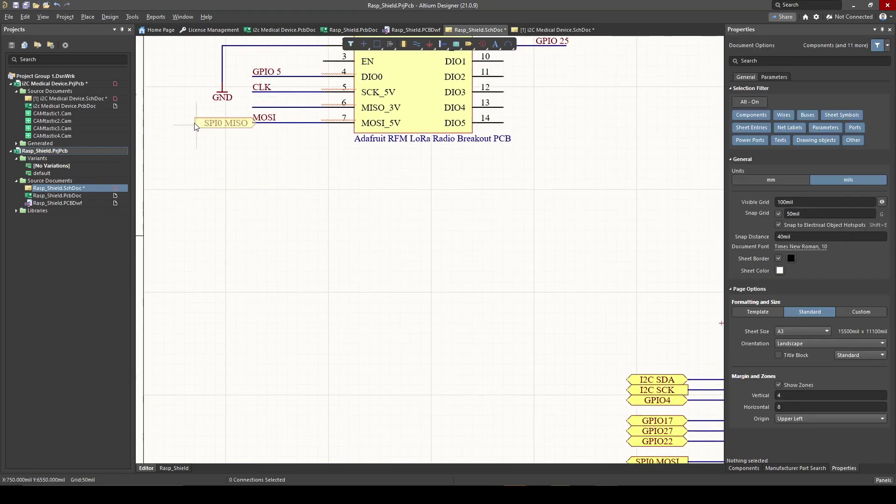
drag(194, 122, 190, 107)
click(201, 140)
ctrl+scroll(212, 89, up, 3)
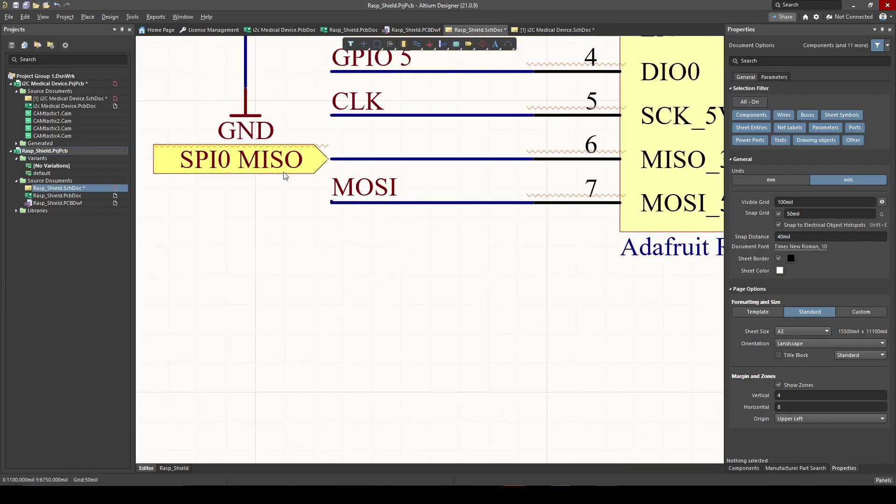
Move the SPI0 MISO port closer to the breakout and shorten the pin 6 wire to meet its tip.
click(275, 163)
mouse_move(336, 164)
mouse_down()
mouse_move(379, 163)
mouse_move(327, 163)
mouse_move(351, 164)
mouse_up()
click(374, 164)
ctrl+drag(285, 154, 333, 162)
drag(328, 159, 404, 163)
ctrl+scroll(374, 211, down, 4)
ctrl+scroll(376, 184, up, 2)
Compare the breakout's CLK and MOSI net labels with the SPI0 ports on the GPIO connector.
click(376, 184)
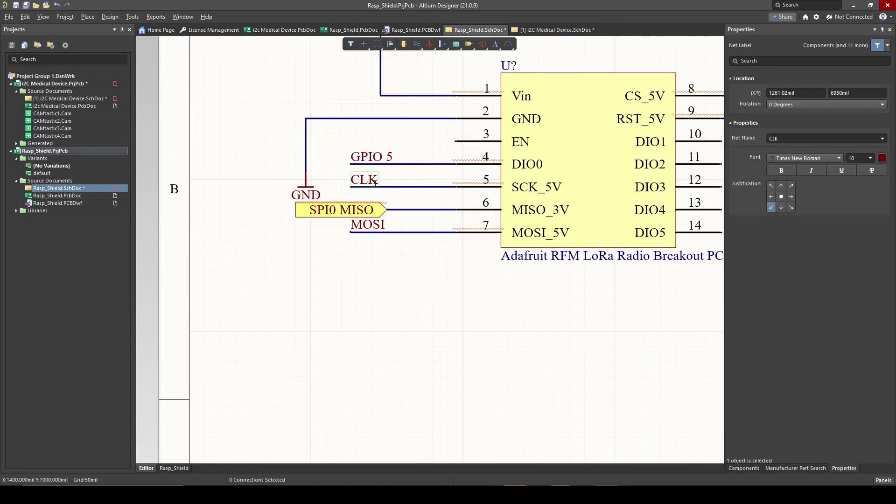
ctrl+scroll(376, 184, down, 5)
ctrl+scroll(350, 303, up, 8)
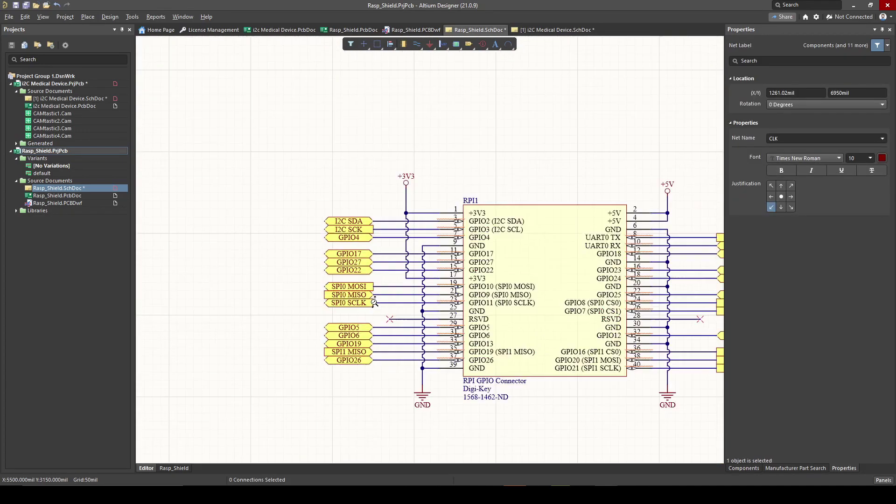
ctrl+scroll(319, 267, down, 3)
ctrl+scroll(320, 268, down, 2)
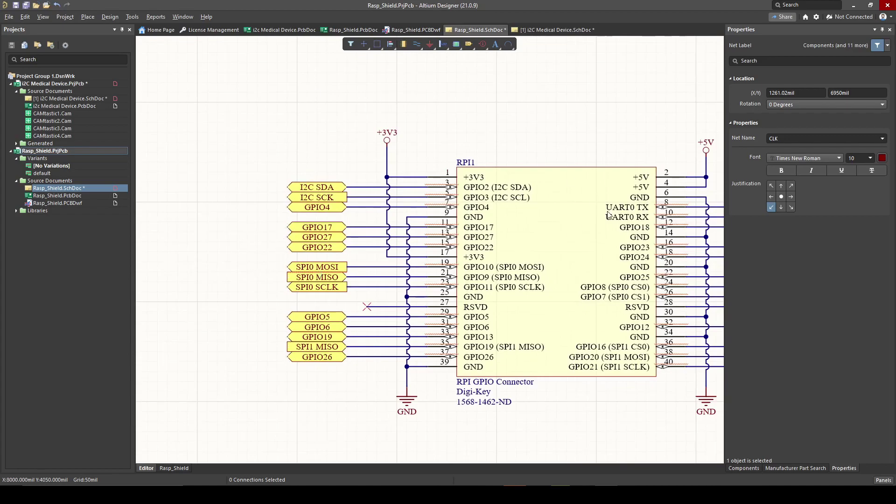
ctrl+scroll(280, 266, down, 4)
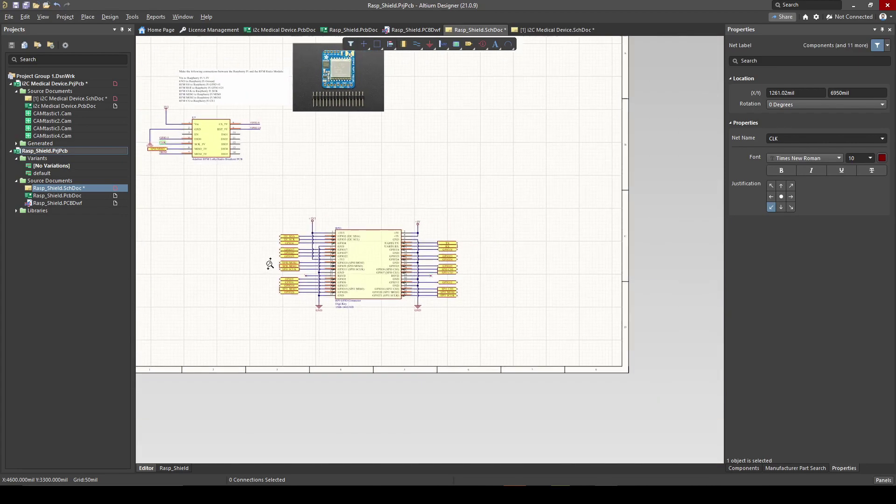
ctrl+scroll(272, 263, up, 2)
right_drag(272, 263, 395, 326)
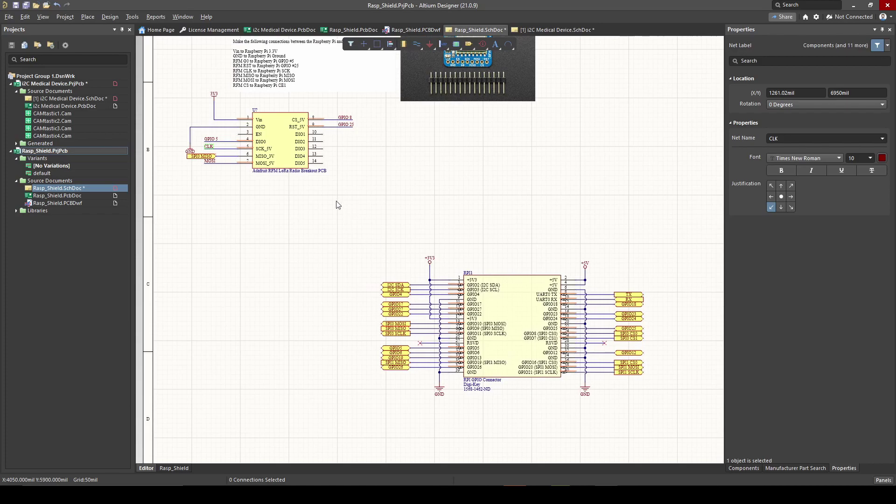
ctrl+scroll(218, 169, up, 3)
right_drag(222, 165, 295, 237)
ctrl+scroll(271, 219, up, 2)
ctrl+scroll(285, 260, down, 1)
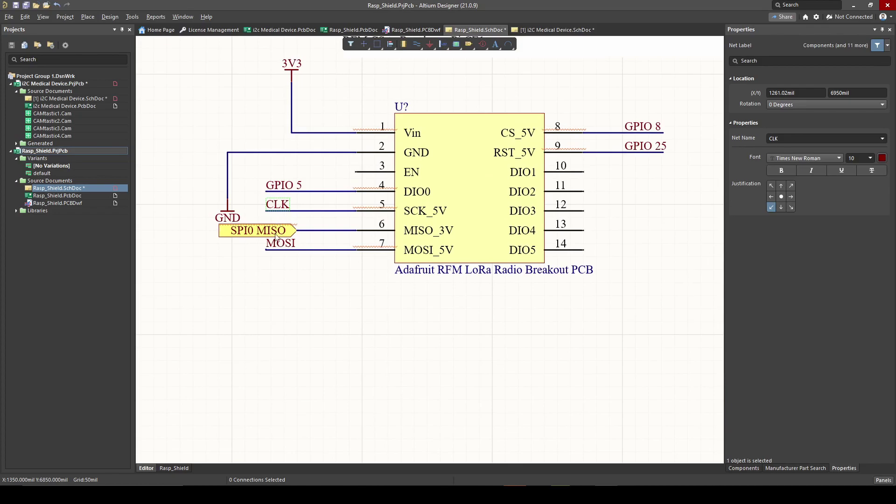
Replace the MOSI net label with a copy of the SPI0 MOSI port, attached to the shortened pin 7 wire.
ctrl+scroll(266, 146, down, 2)
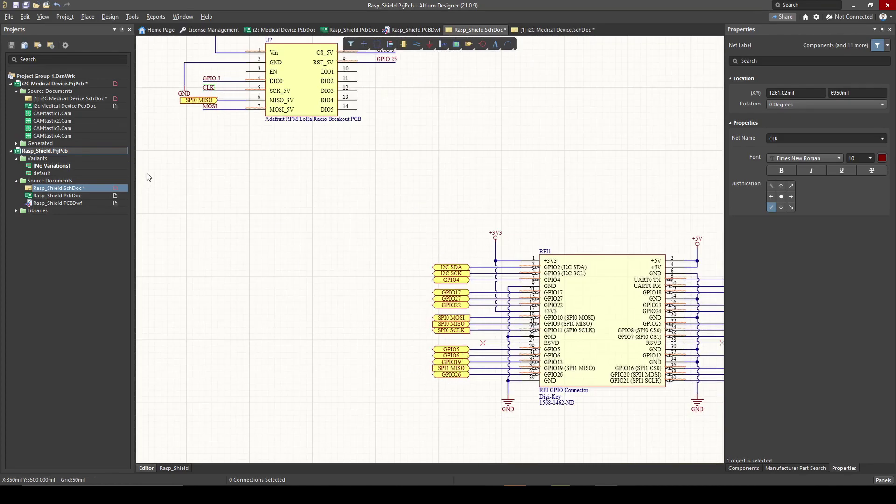
ctrl+scroll(245, 79, up, 2)
ctrl+scroll(332, 232, down, 2)
scroll(452, 305, down, 2)
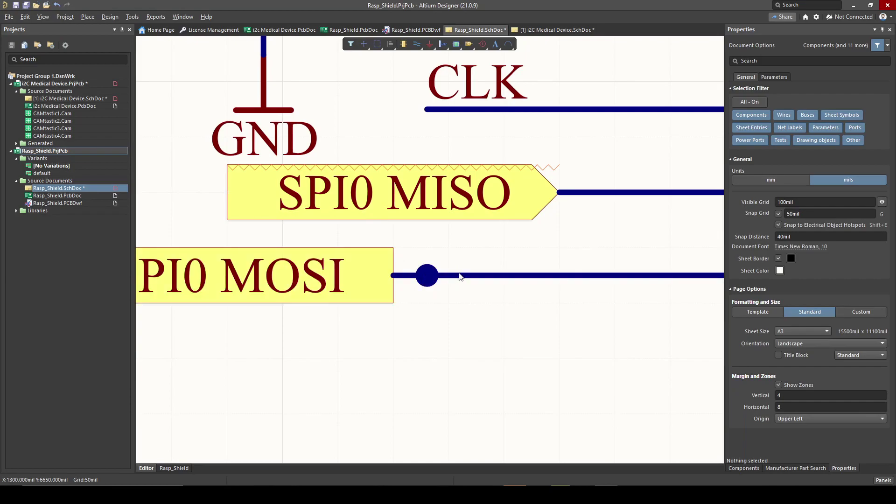
ctrl+scroll(422, 235, down, 3)
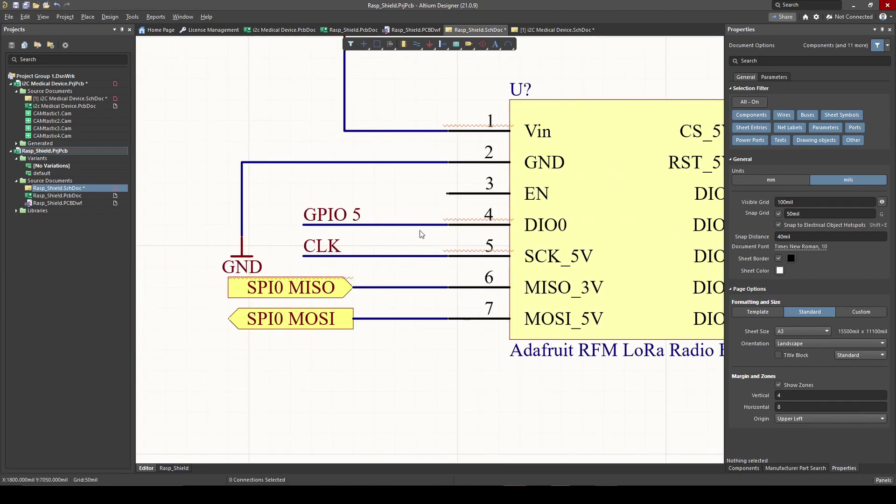
Copy the SPI0 SCLK port from the GPIO connector and paste it above the breakout's ground symbol.
click(311, 251)
ctrl+scroll(395, 238, down, 4)
ctrl+scroll(447, 318, up, 3)
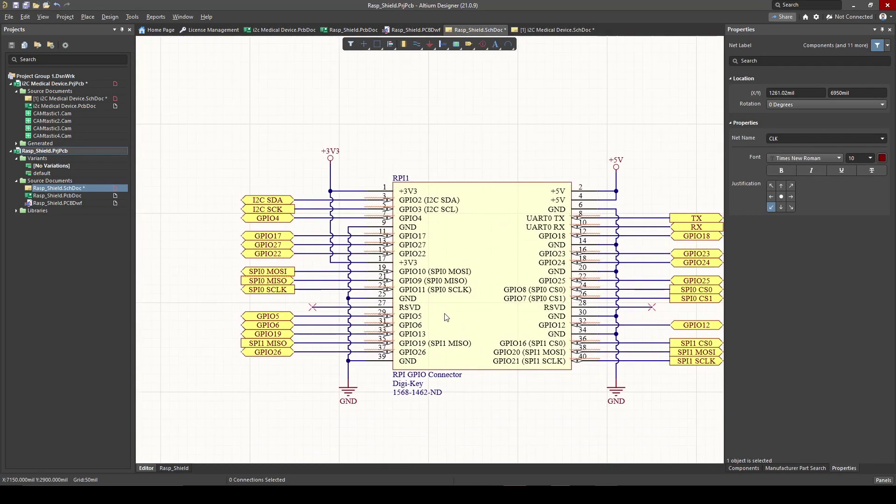
click(269, 289)
ctrl+scroll(271, 291, up, 2)
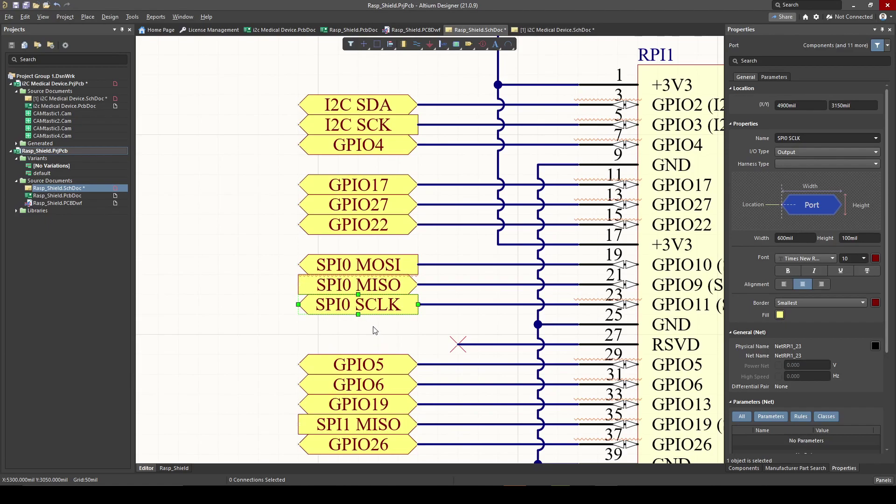
click(374, 328)
ctrl+scroll(375, 328, down, 8)
ctrl+scroll(344, 252, up, 4)
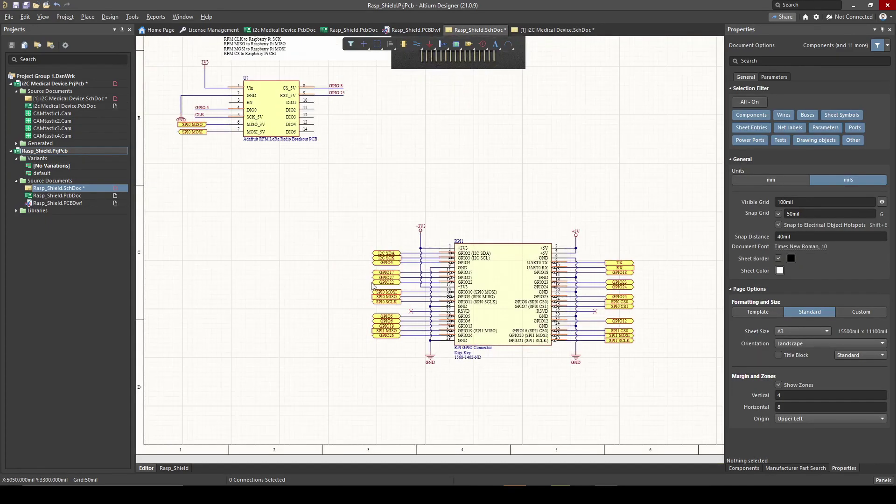
right_drag(191, 105, 245, 193)
ctrl+scroll(245, 196, up, 3)
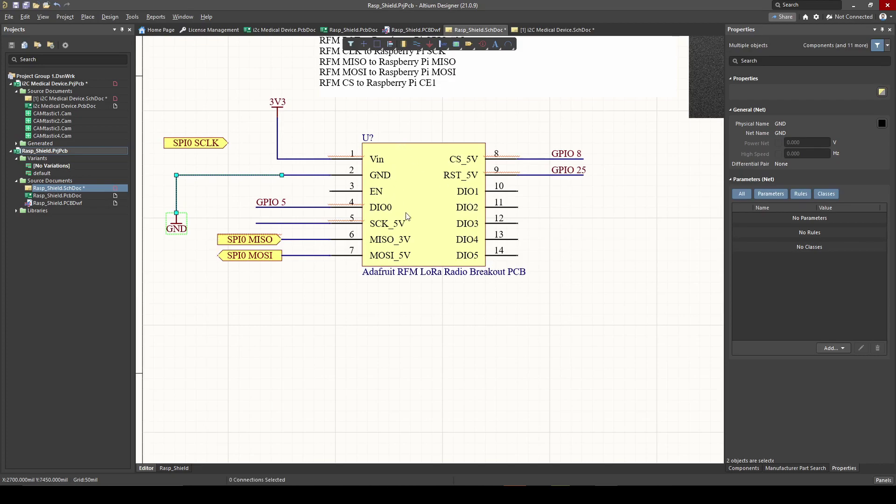
Clear the CLK net label and ground symbol out of the way, and attach the SPI0 SCLK port to the pin 5 wire.
click(419, 170)
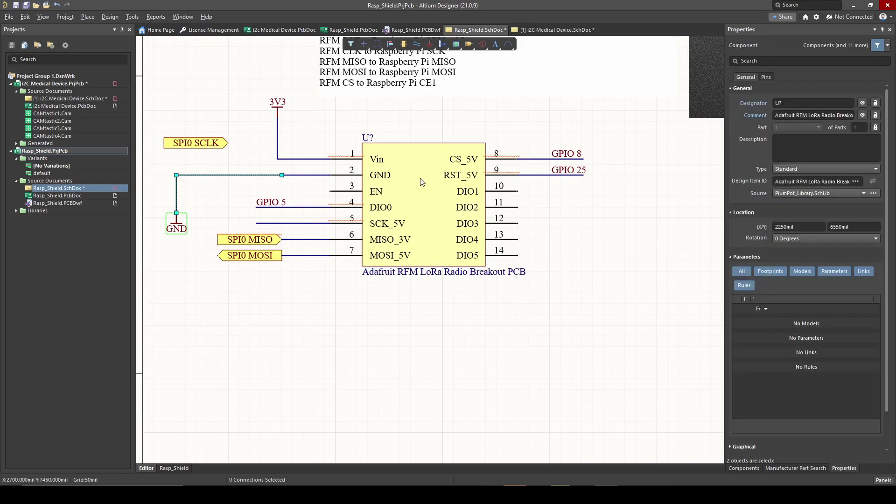
drag(192, 146, 193, 209)
ctrl+scroll(221, 212, up, 1)
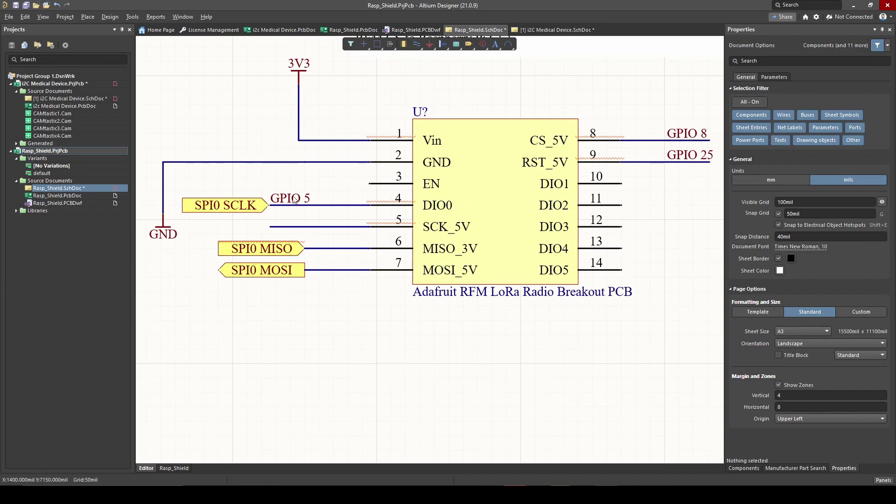
click(459, 158)
ctrl+scroll(239, 240, up, 1)
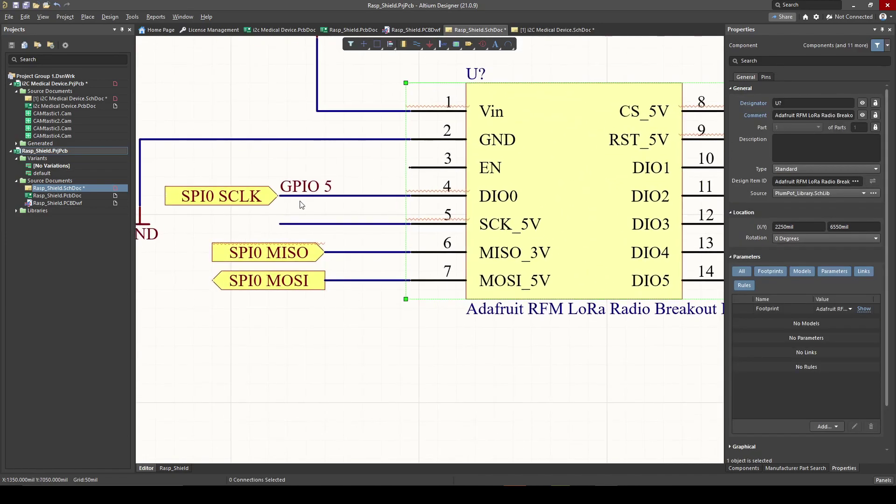
click(224, 200)
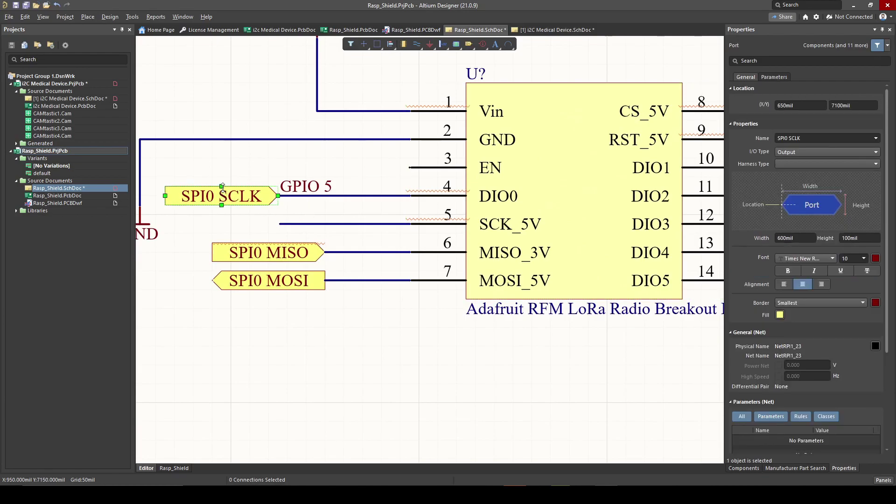
drag(224, 200, 226, 227)
click(340, 204)
Copy the GPIO5 port from the GPIO connector for the breakout's DIO0 wire on pin 4.
click(315, 183)
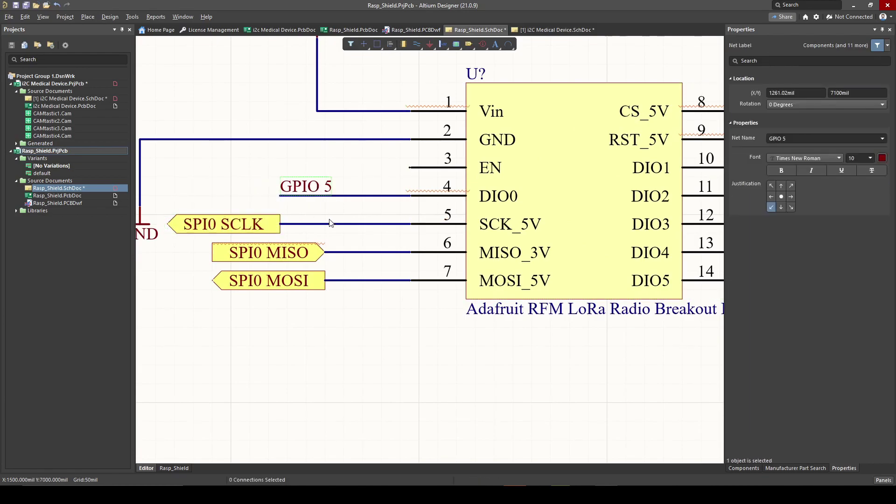
ctrl+scroll(417, 261, down, 4)
right_drag(523, 323, 354, 173)
ctrl+scroll(460, 334, up, 4)
click(328, 312)
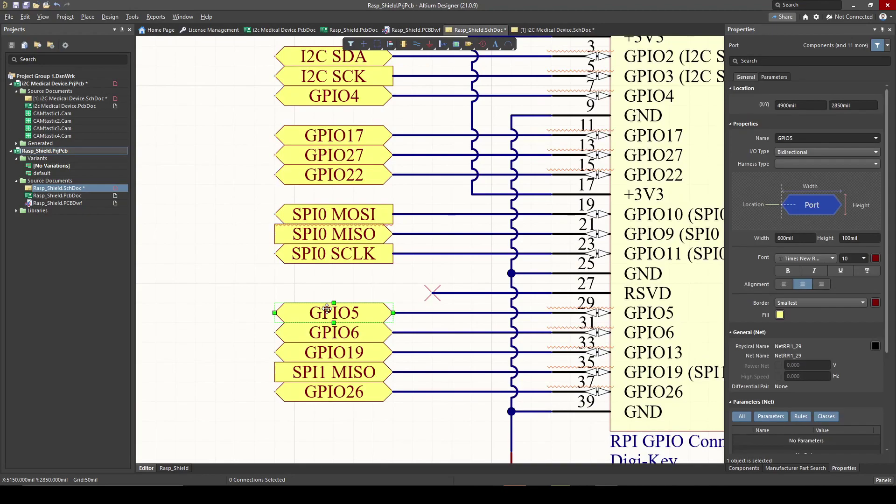
click(322, 301)
ctrl+scroll(326, 303, down, 4)
right_drag(352, 321, 632, 461)
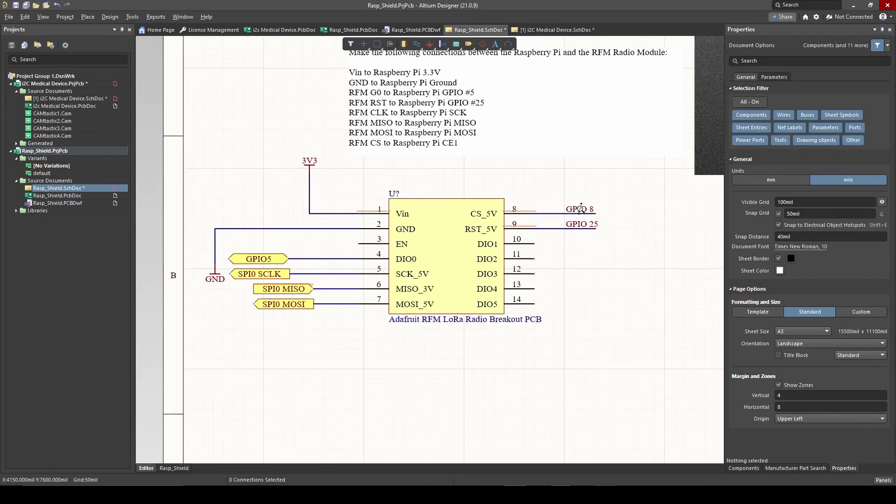
right_drag(600, 215, 414, 201)
Place a copy of the GPIO connector's SPI0 CS0 port on the breakout's CS_5V wire and select the GPIO 8 net label.
ctrl+scroll(414, 202, down, 5)
right_drag(486, 296, 418, 251)
right_drag(650, 331, 599, 335)
ctrl+scroll(521, 324, up, 6)
right_drag(317, 393, 467, 301)
ctrl+scroll(467, 301, up, 3)
ctrl+scroll(607, 304, down, 1)
right_drag(621, 301, 370, 295)
click(585, 291)
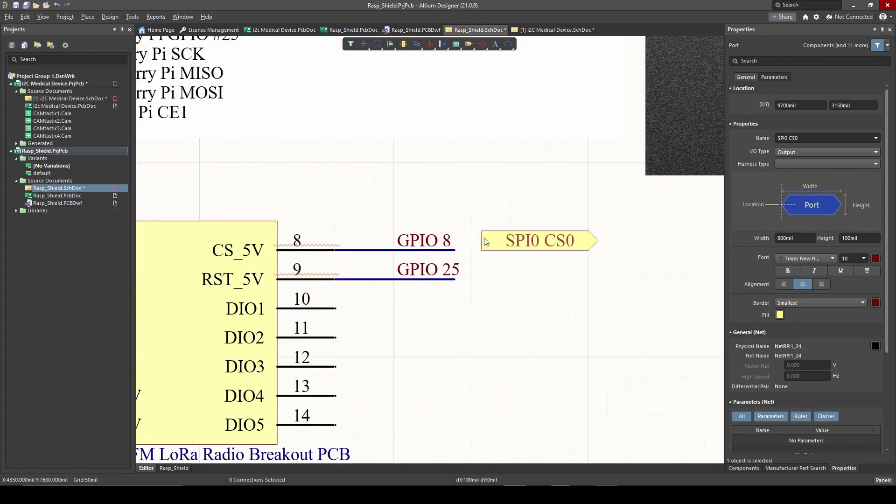
drag(485, 239, 455, 257)
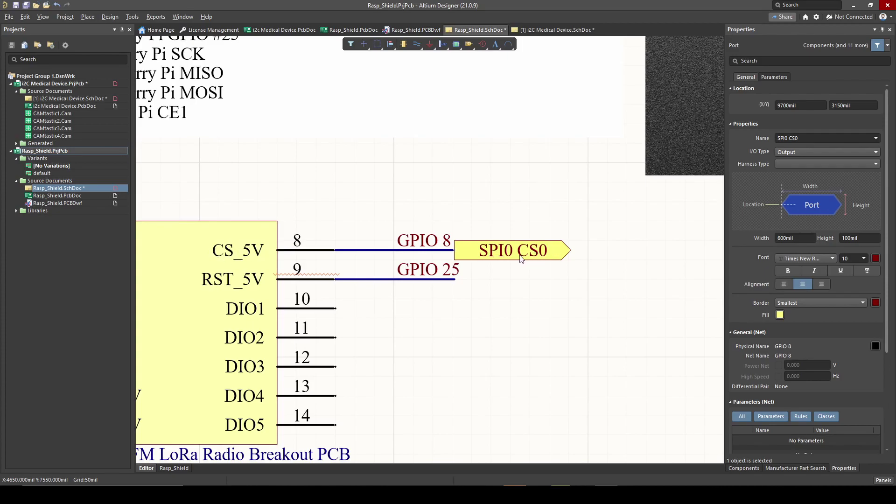
click(414, 235)
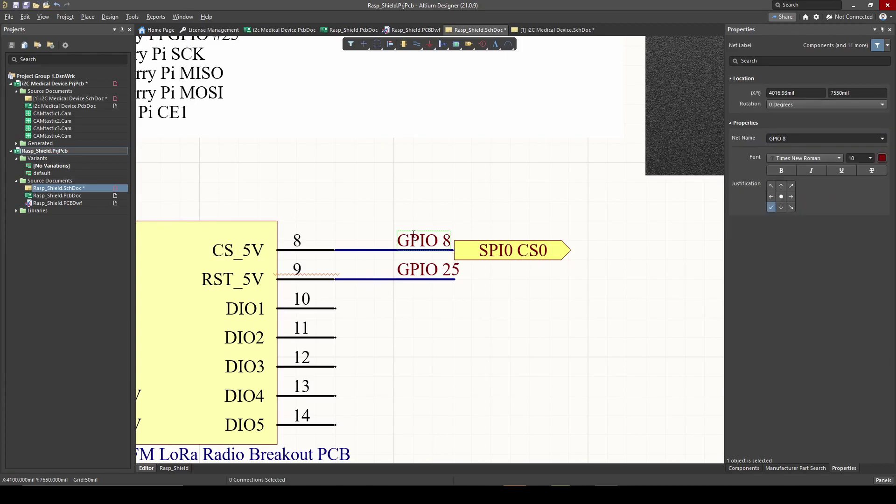
Replace the GPIO 8 and GPIO 25 net labels by attaching a copy of the connector's GPIO25 port to the RST_5V wire.
click(443, 287)
ctrl+scroll(468, 278, down, 5)
ctrl+scroll(287, 275, up, 4)
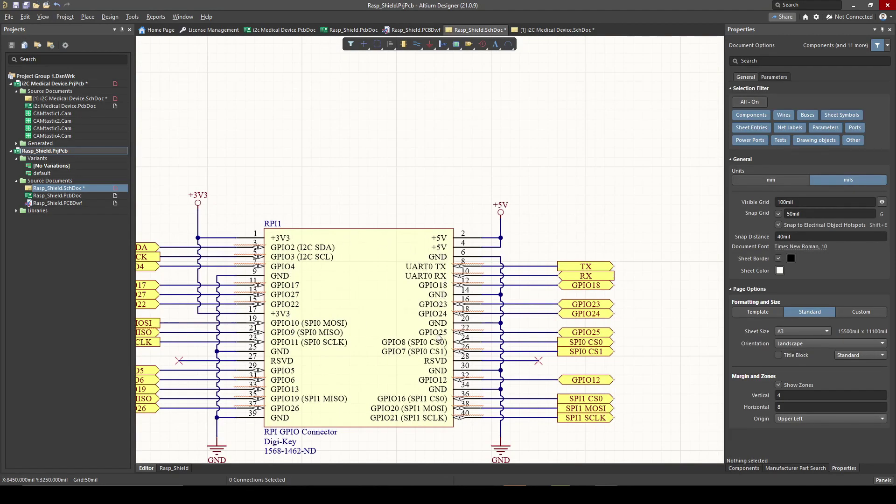
click(600, 330)
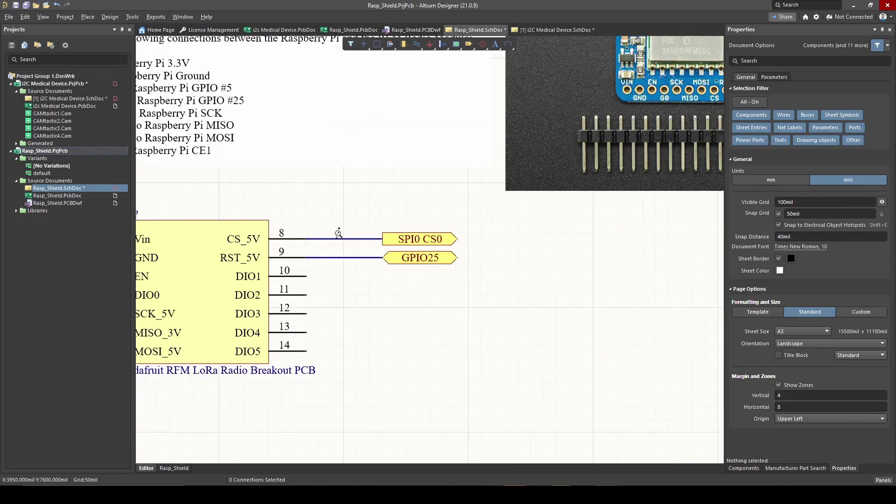
ctrl+scroll(330, 290, down, 5)
ctrl+scroll(330, 290, up, 5)
ctrl+scroll(330, 290, down, 4)
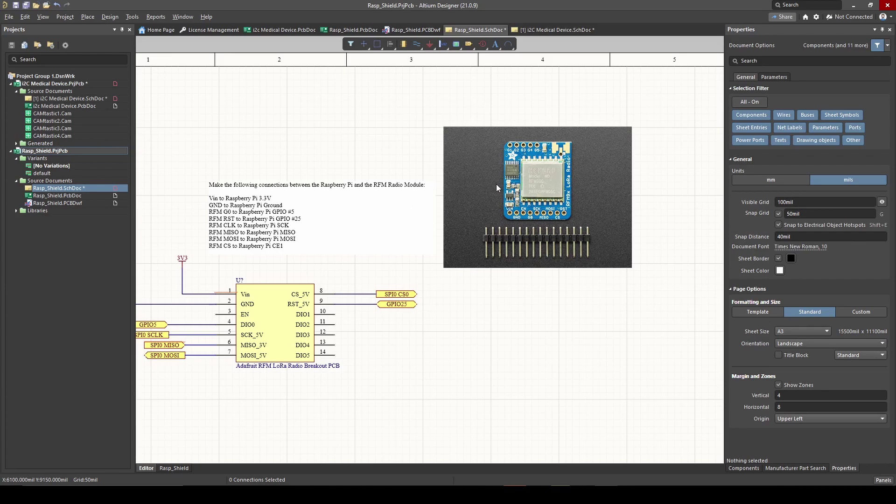
Review the connected breakout and its reference photo, and save the Rasp_Shield schematic.
ctrl+scroll(546, 175, up, 3)
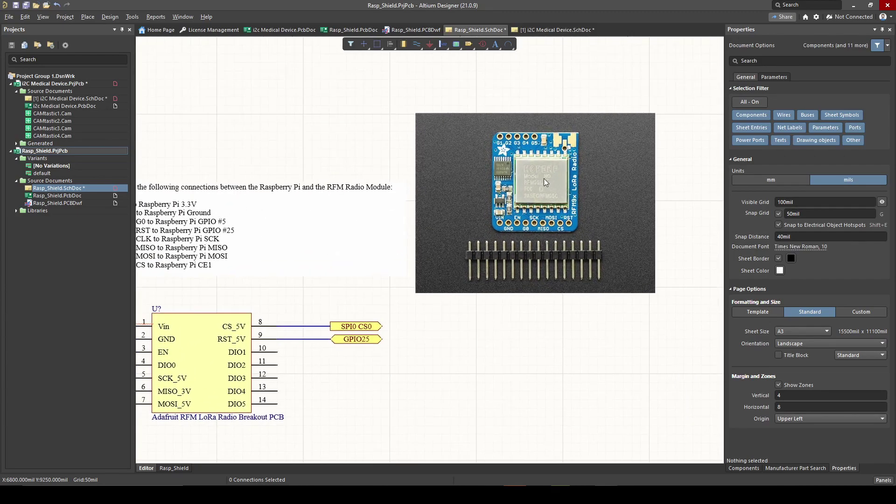
ctrl+scroll(543, 187, down, 1)
ctrl+scroll(542, 197, down, 3)
ctrl+scroll(513, 147, up, 1)
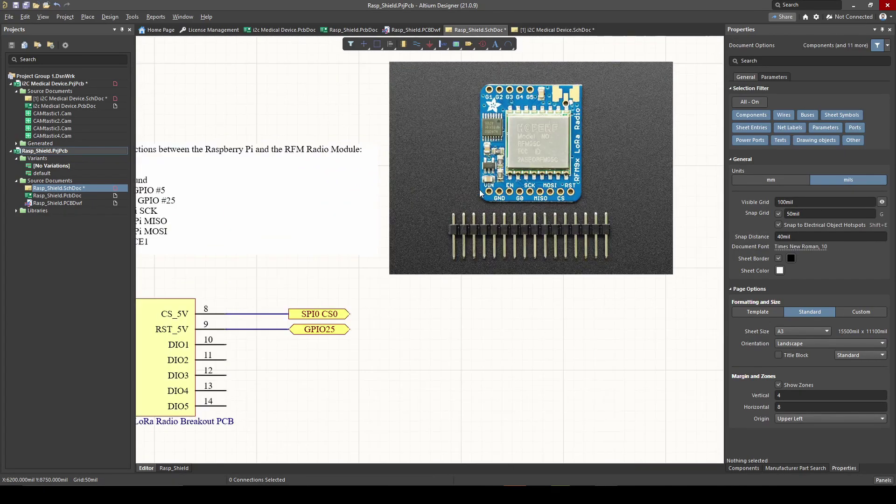
right_drag(389, 277, 456, 176)
ctrl+scroll(456, 176, down, 3)
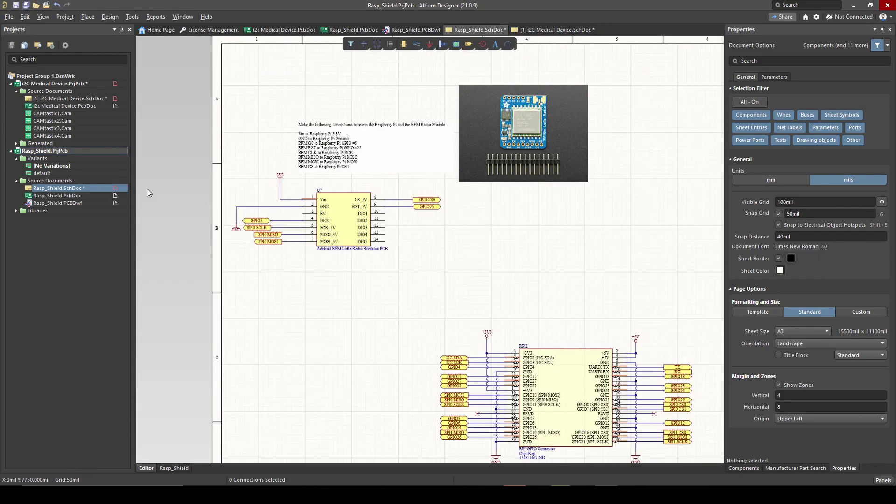
click(16, 4)
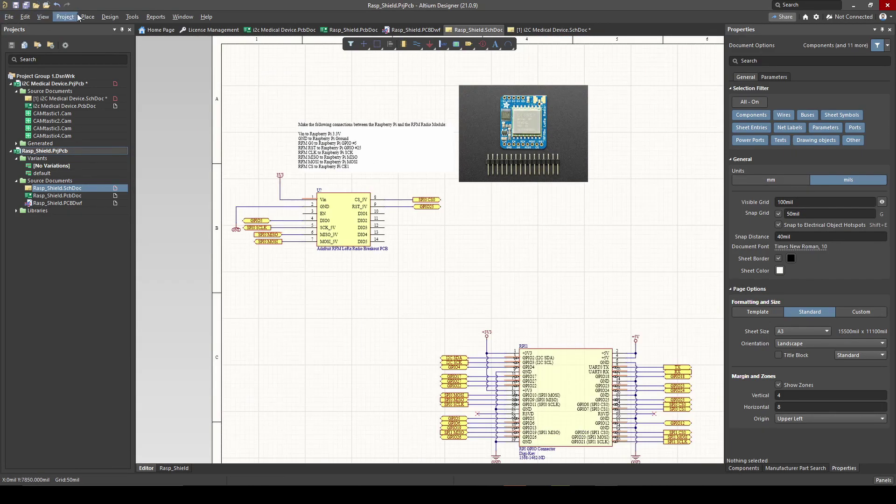
Annotate the schematic so that the radio breakout gets the designator U1.
click(133, 17)
mouse_move(154, 112)
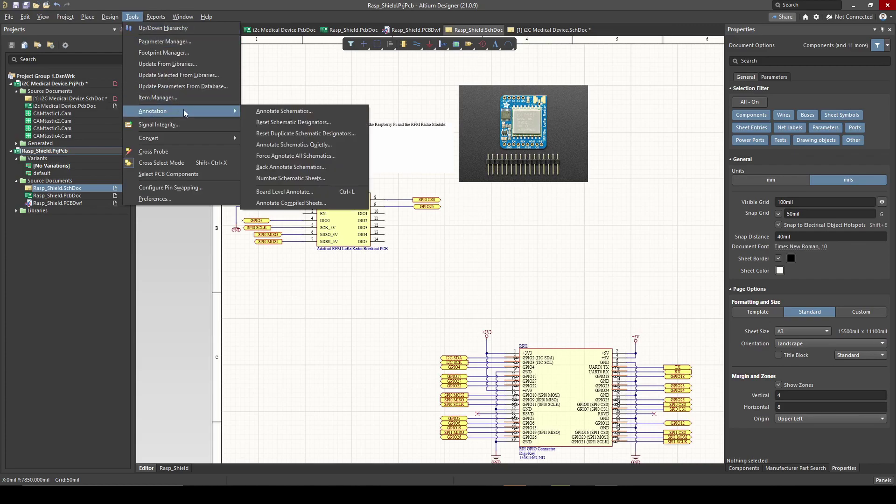
click(270, 112)
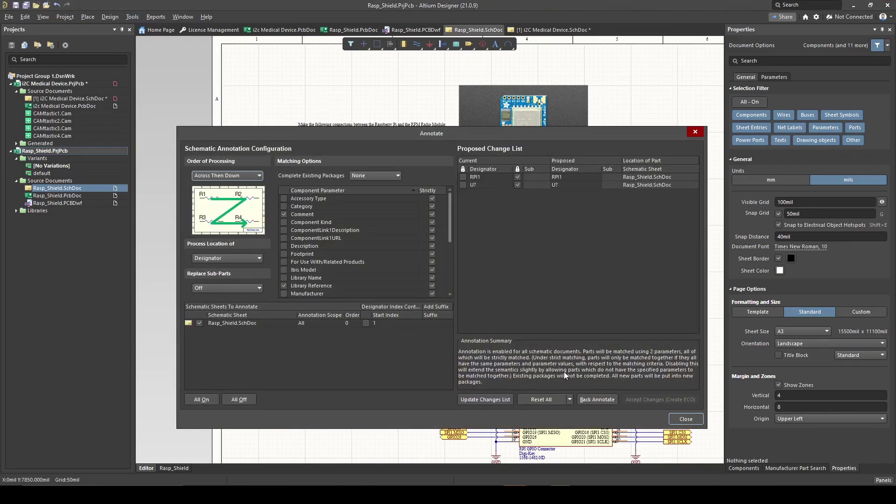
click(685, 420)
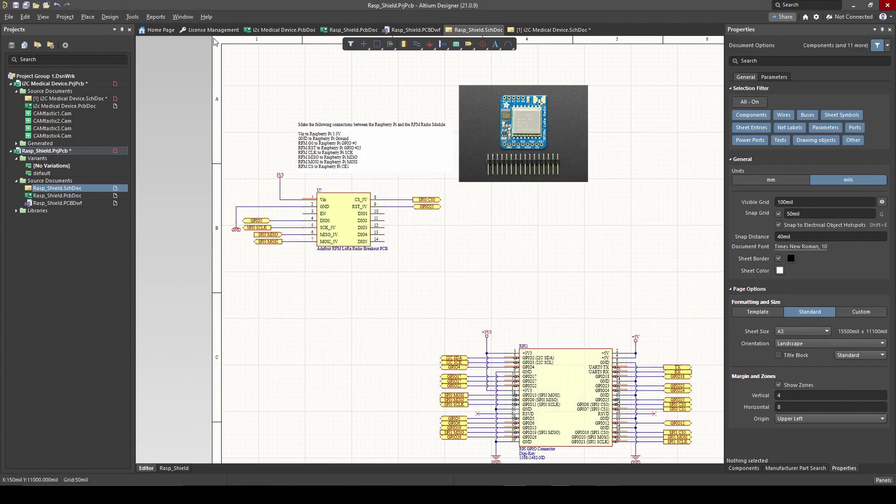
Update Rasp_Shield.PcbDoc with the schematic changes and place the radio breakout footprint on the board below the GPIO header.
click(132, 17)
click(154, 28)
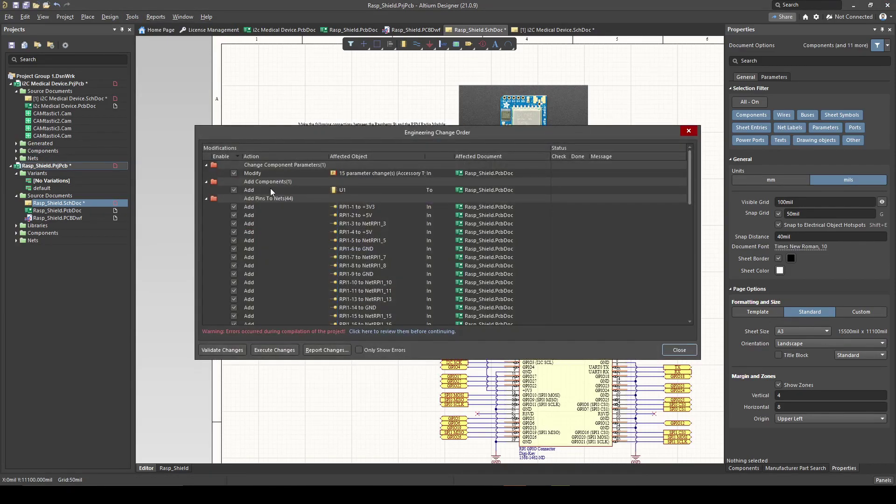
scroll(266, 270, down, 2)
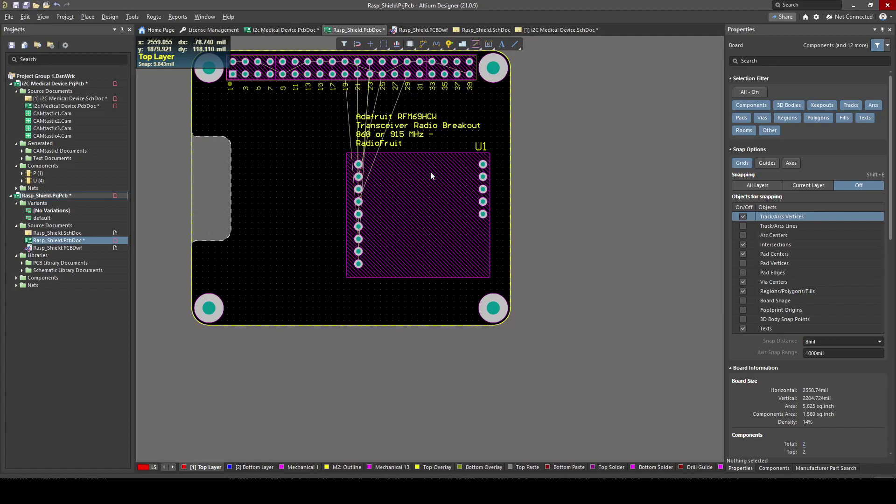
key(3)
key(2)
ctrl+scroll(369, 276, up, 3)
right_drag(418, 79, 440, 174)
ctrl+scroll(440, 177, down, 5)
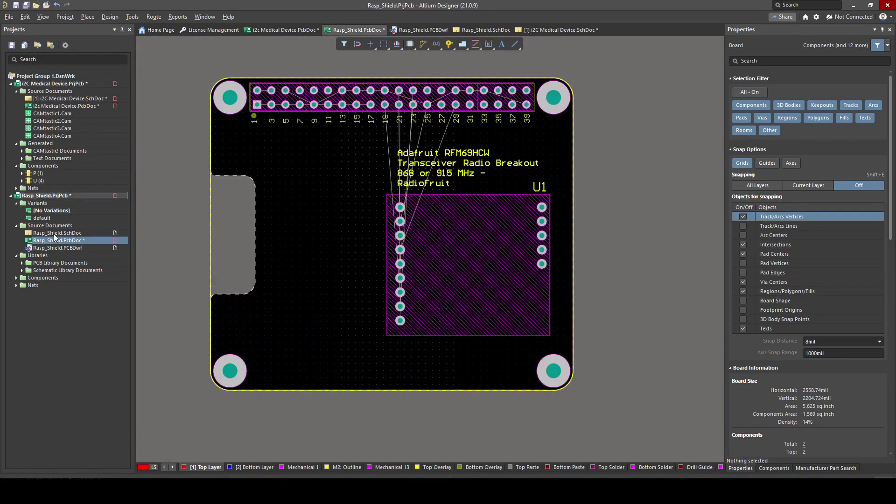
Examine the U1 breakout's pins in the Rasp_Shield schematic and the pin markings on its reference photo.
double_click(54, 234)
click(352, 196)
ctrl+scroll(353, 196, up, 3)
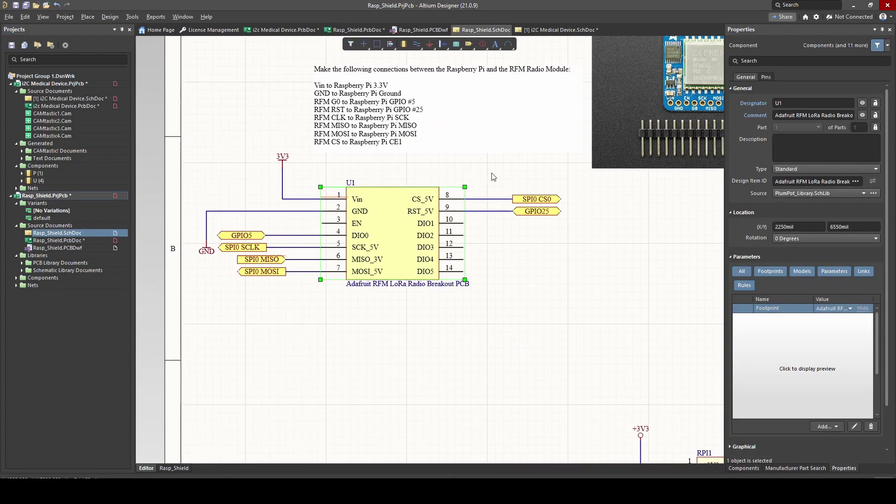
right_drag(509, 200, 394, 293)
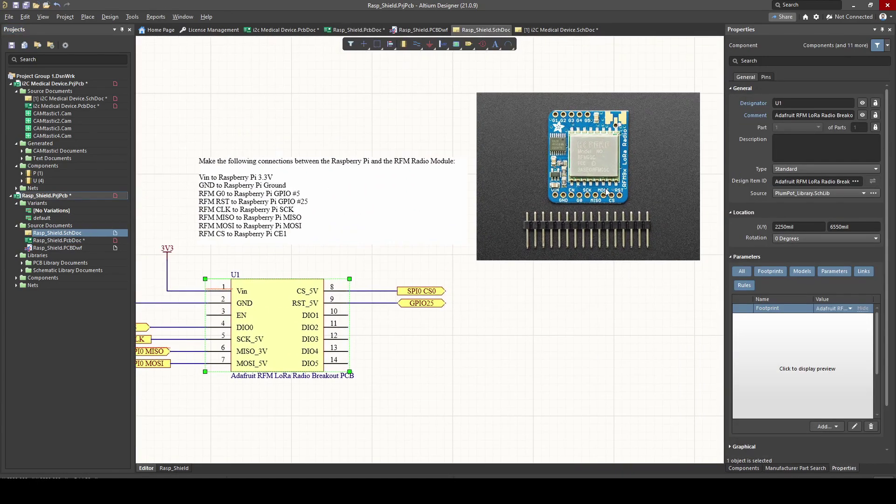
ctrl+scroll(582, 156, up, 4)
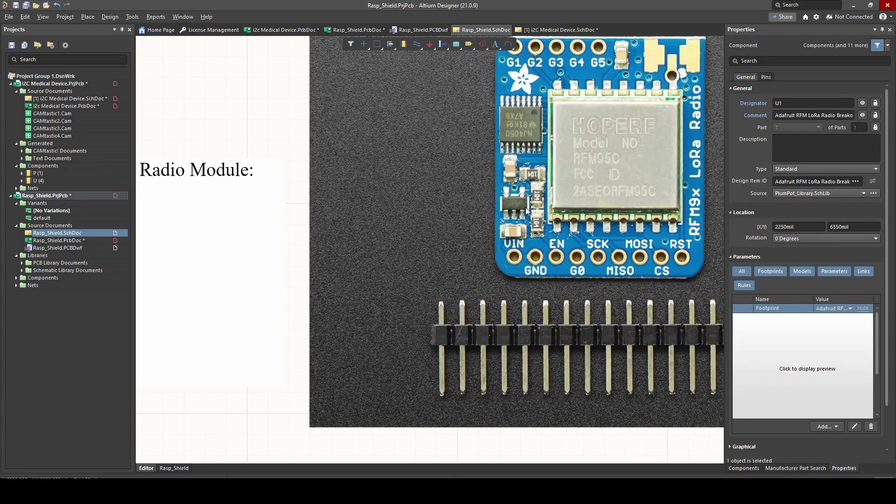
ctrl+scroll(605, 179, down, 1)
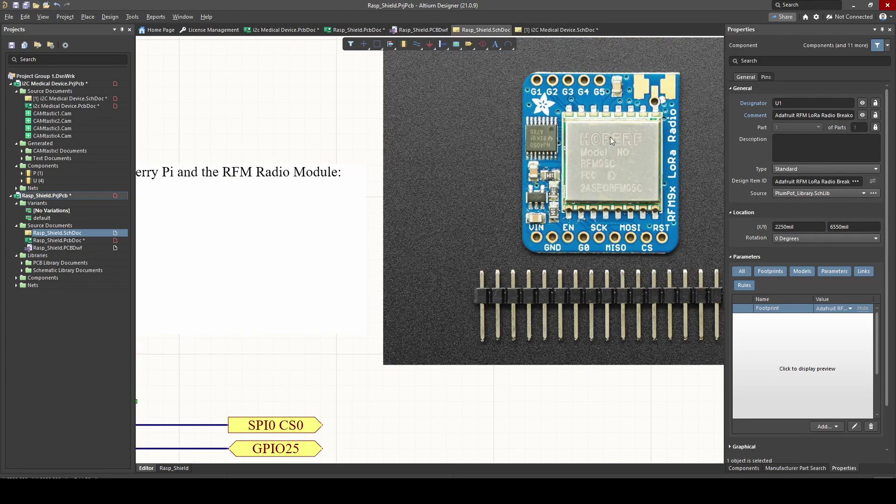
ctrl+scroll(604, 130, down, 1)
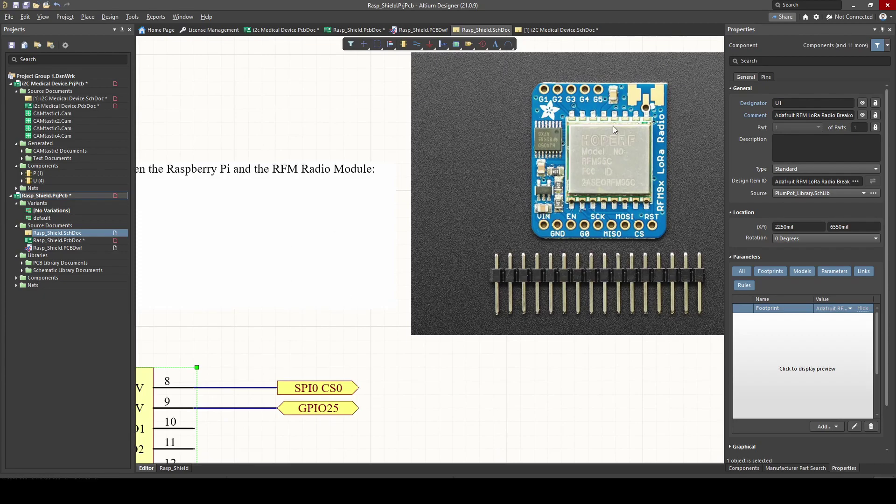
Check the numbered pads and nets of the U1 footprint on the Rasp_Shield board against the schematic.
double_click(60, 241)
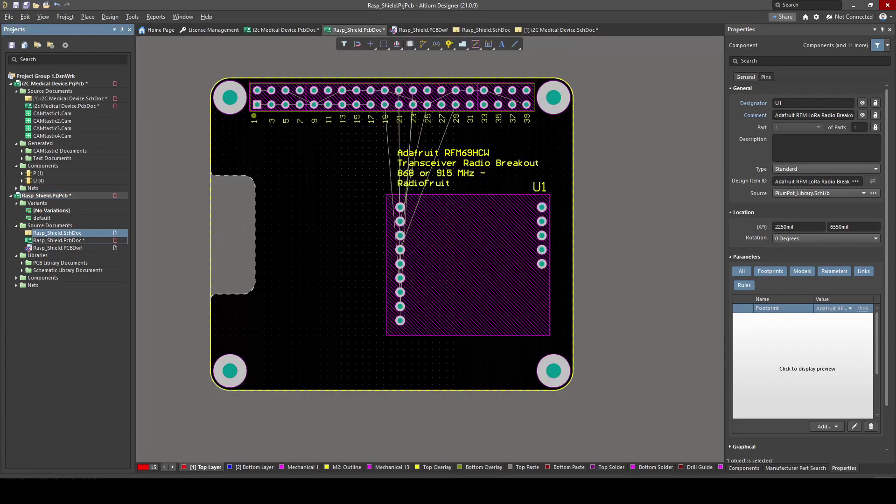
drag(521, 233, 546, 227)
ctrl+scroll(439, 193, up, 5)
ctrl+scroll(408, 260, up, 2)
right_drag(408, 260, 406, 114)
ctrl+scroll(360, 260, down, 3)
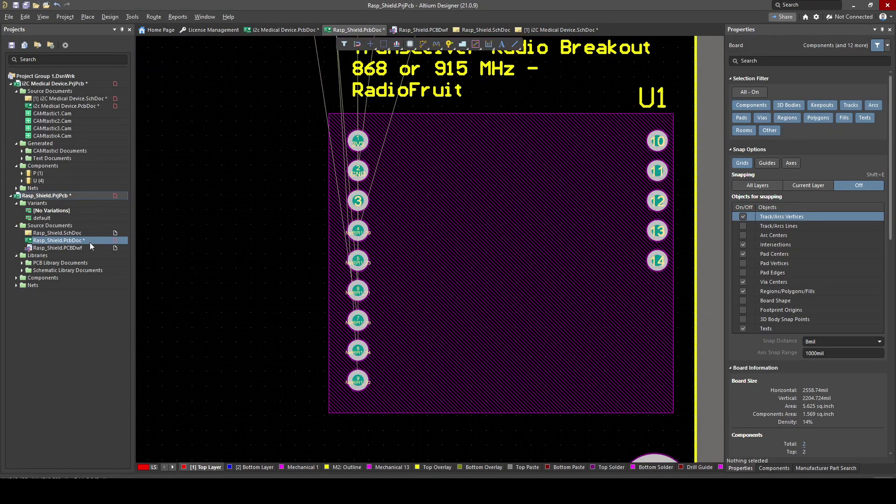
double_click(70, 233)
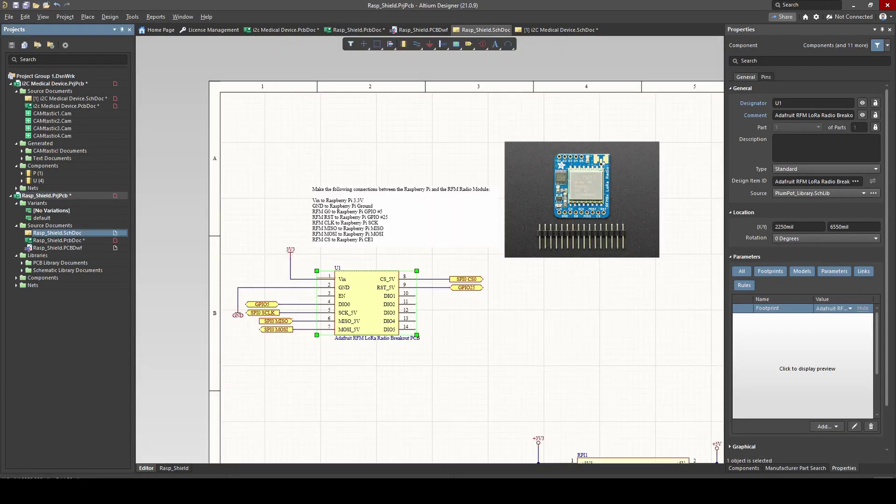
click(66, 240)
View the whole Rasp_Shield board in 3D and return to the 2D layout.
ctrl+scroll(591, 105, down, 6)
right_drag(590, 106, 552, 220)
ctrl+scroll(548, 152, up, 1)
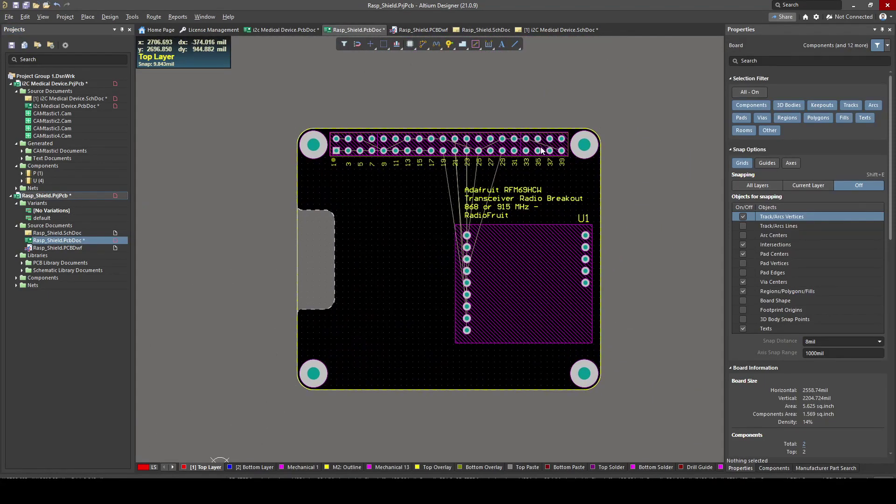
key(3)
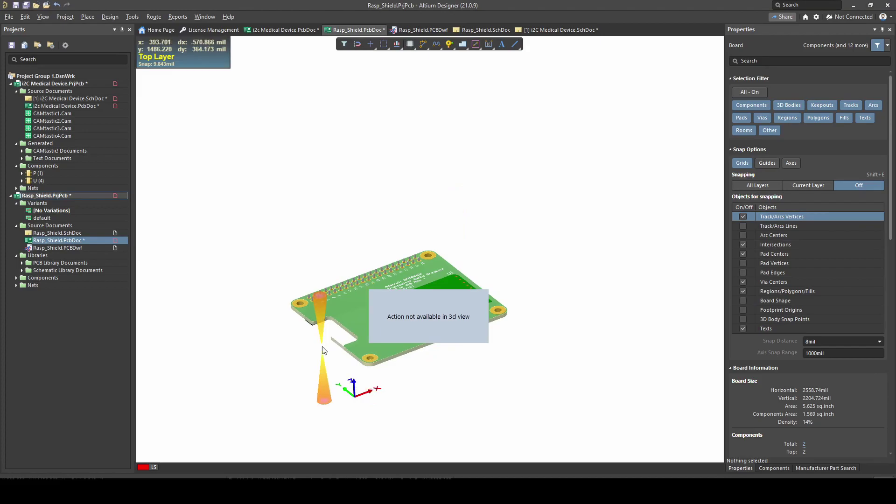
key(2)
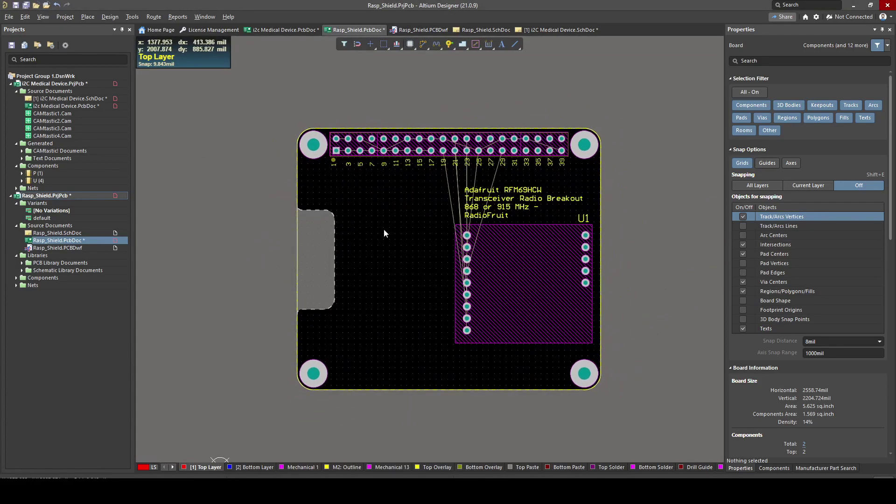
drag(594, 200, 576, 180)
click(575, 180)
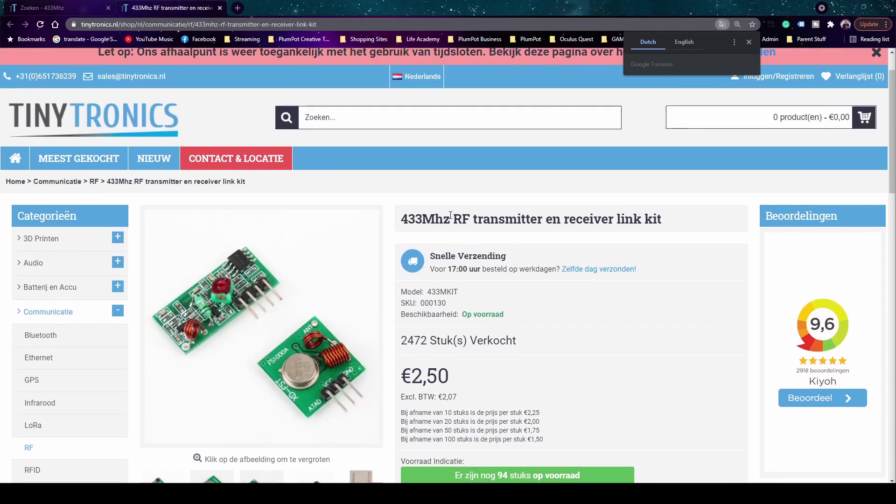
Examine the TinyTronics product page of the 433Mhz RF transmitter and receiver link kit.
scroll(161, 115, up, 2)
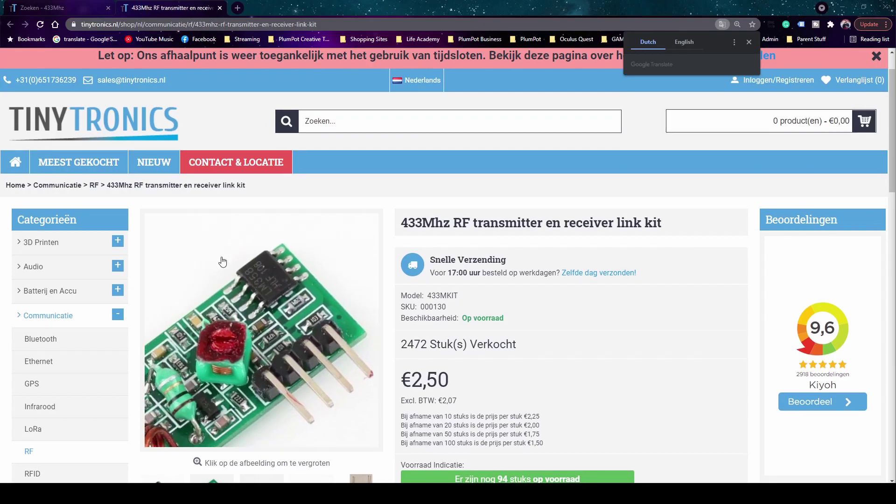
scroll(224, 260, down, 2)
drag(403, 126, 448, 134)
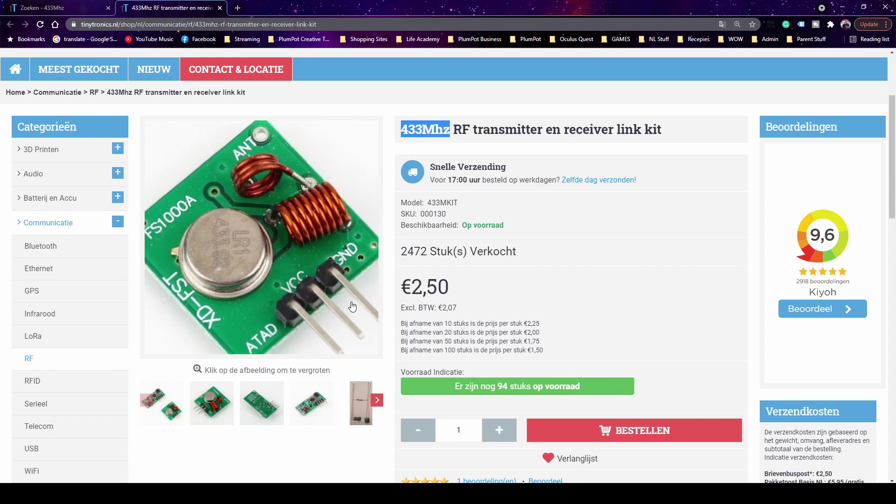
Compare the 433Mhz receiver and transmitter symbols in Altium Designer with the link kit's product page in the browser.
key(alt+Tab)
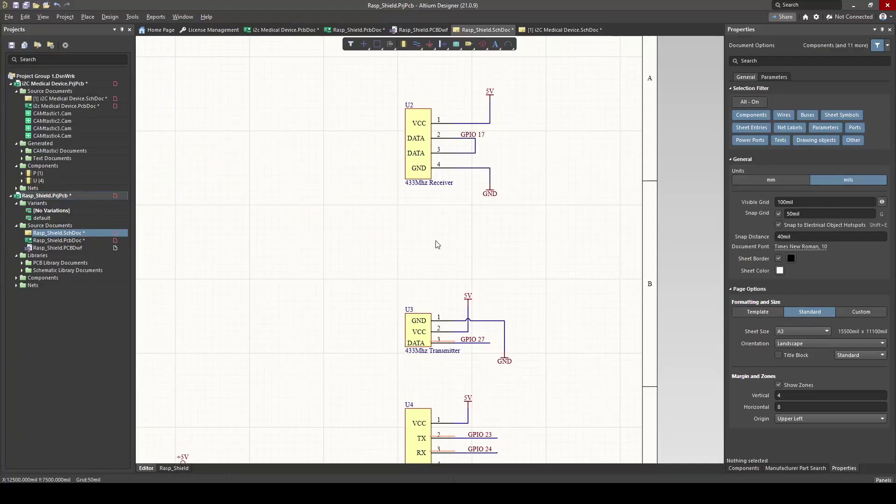
right_drag(436, 244, 419, 246)
ctrl+scroll(400, 186, up, 1)
click(400, 102)
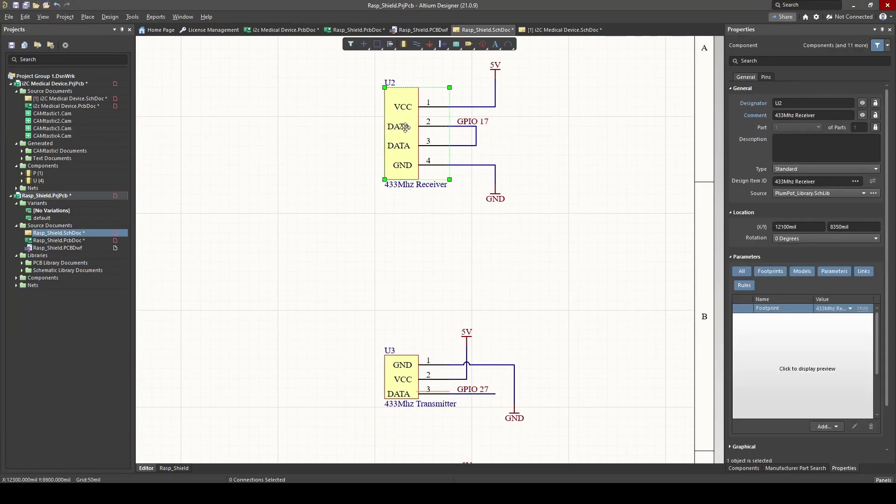
ctrl+scroll(510, 120, down, 1)
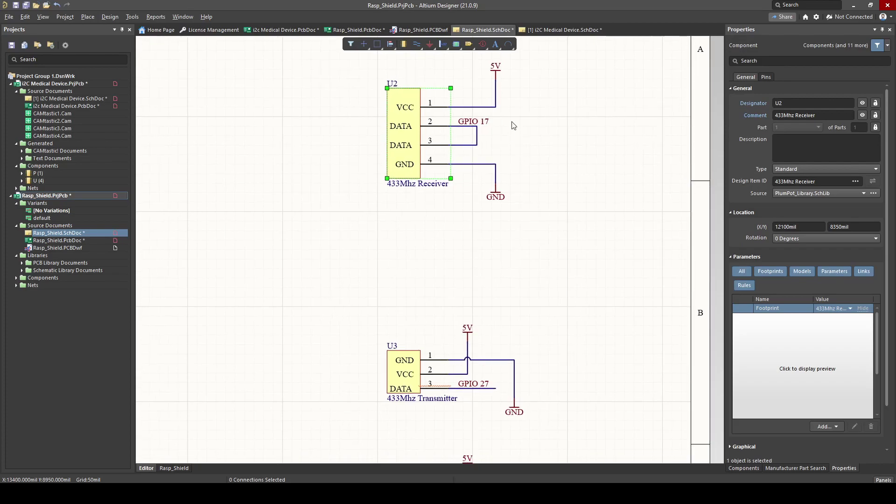
right_drag(509, 120, 471, 141)
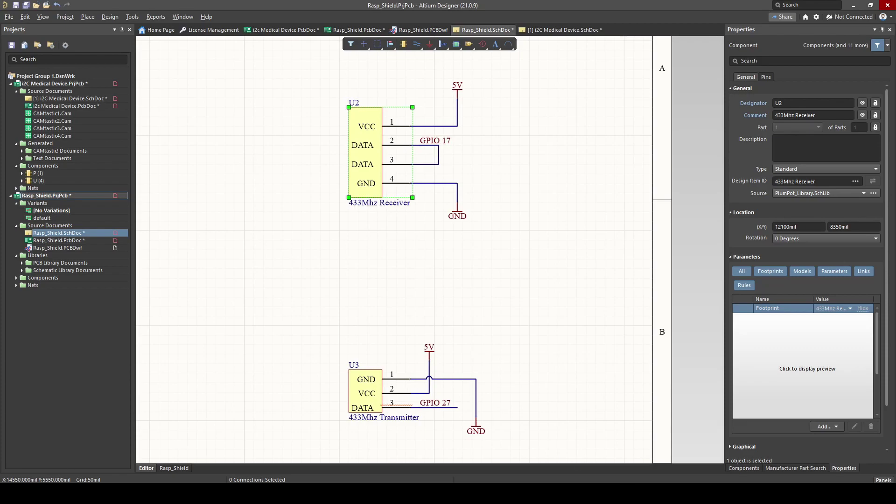
mouse_move(333, 494)
click(431, 449)
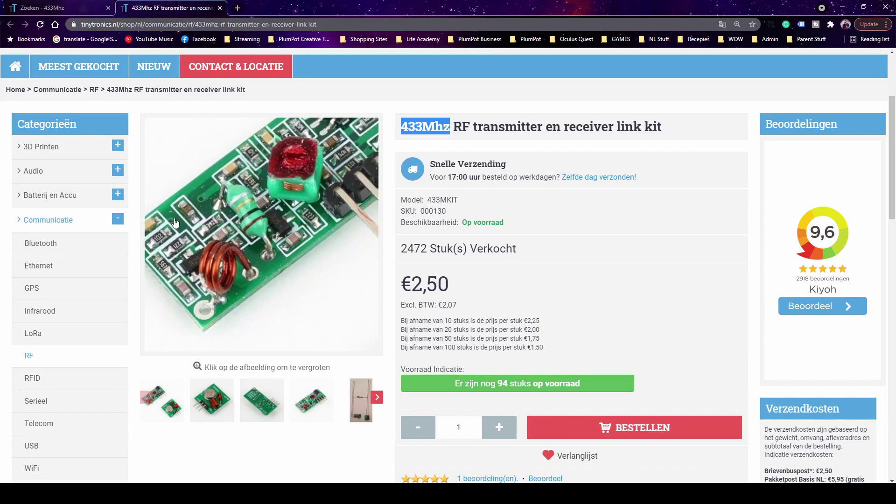
Switch to Altium Designer and update Rasp_Shield.PcbDoc with the newly added schematic components.
key(alt+Tab)
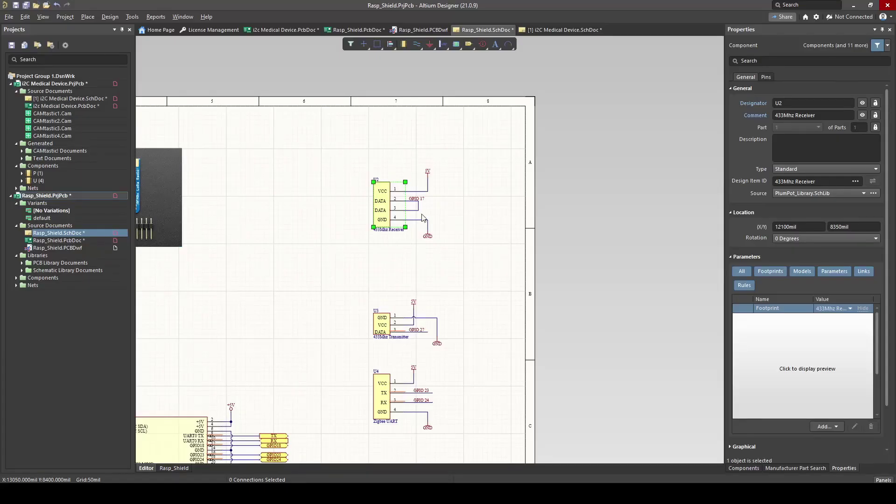
click(110, 17)
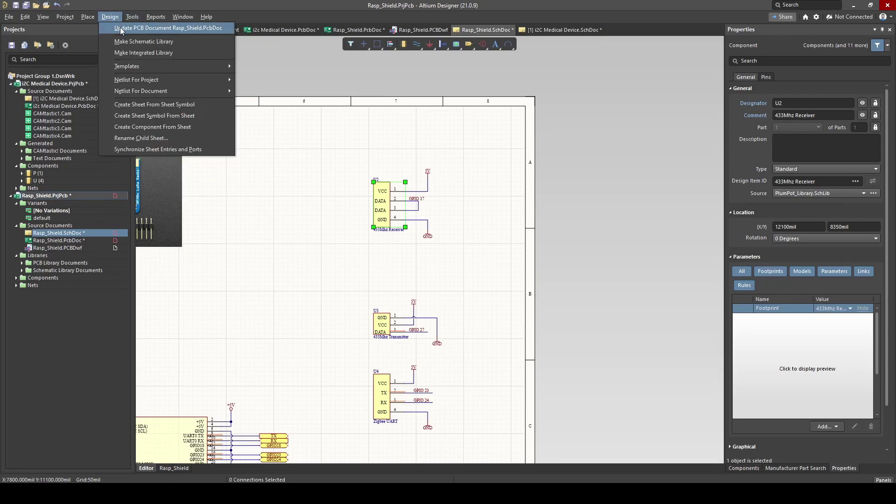
click(120, 27)
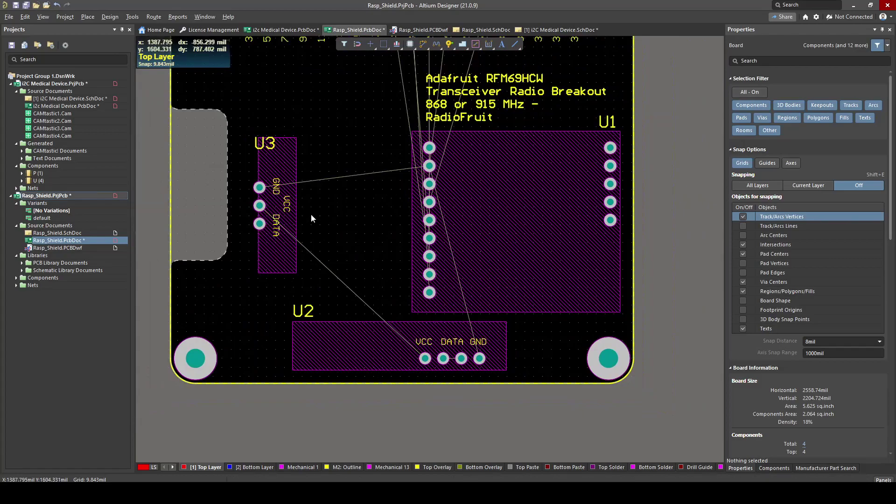
Reposition the 433Mhz transmitter U3 to about X 1558 mil, Y 2028 mil, and turn it to a rotation of 180 degrees.
key(3)
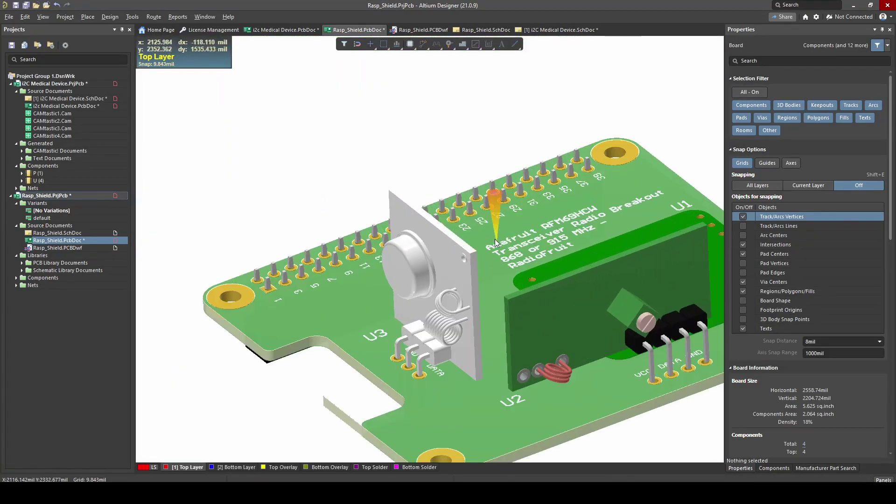
double_click(425, 311)
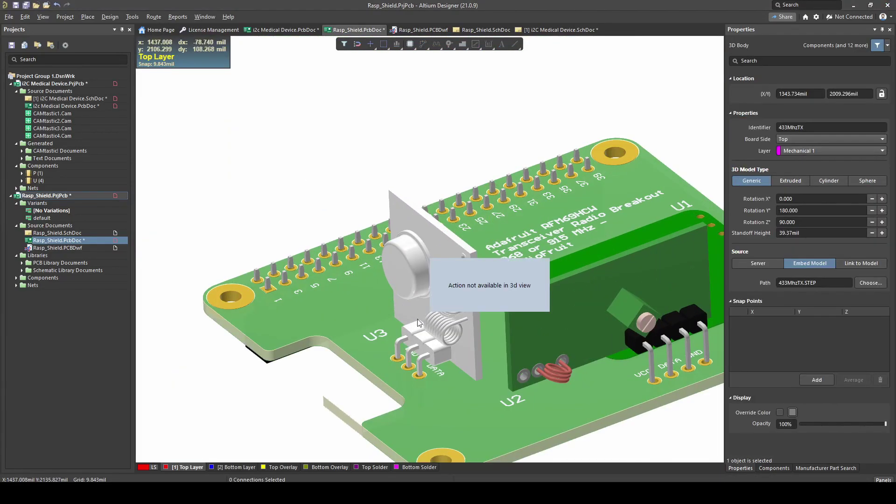
key(2)
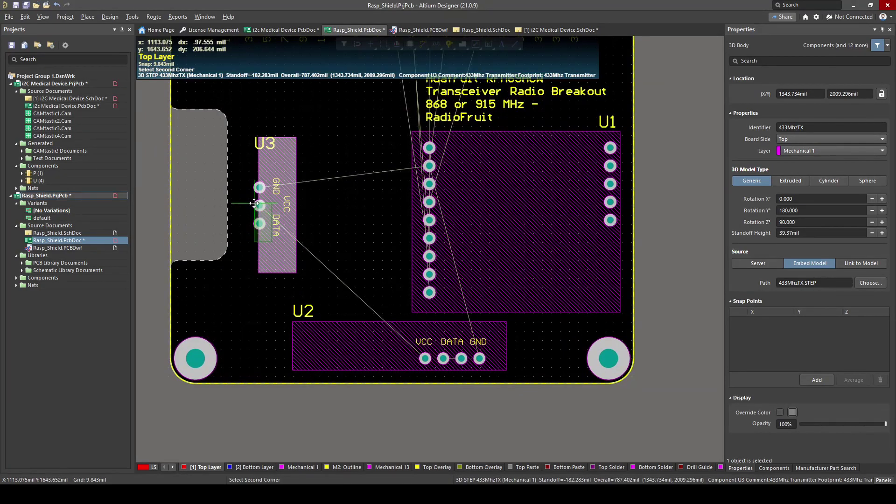
drag(254, 203, 256, 215)
click(288, 256)
drag(274, 251, 299, 134)
key(space)
key(space)
key(space)
click(350, 335)
Inspect the transmitter's placement and orientation relative to the receiver and radio breakout in the 3D view.
key(3)
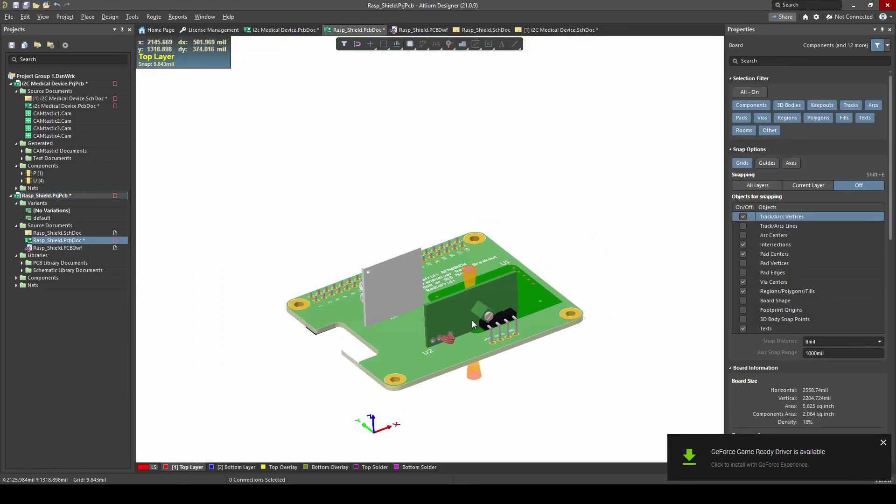
ctrl+scroll(472, 320, up, 3)
ctrl+scroll(513, 318, up, 2)
shift+right_drag(517, 319, 477, 334)
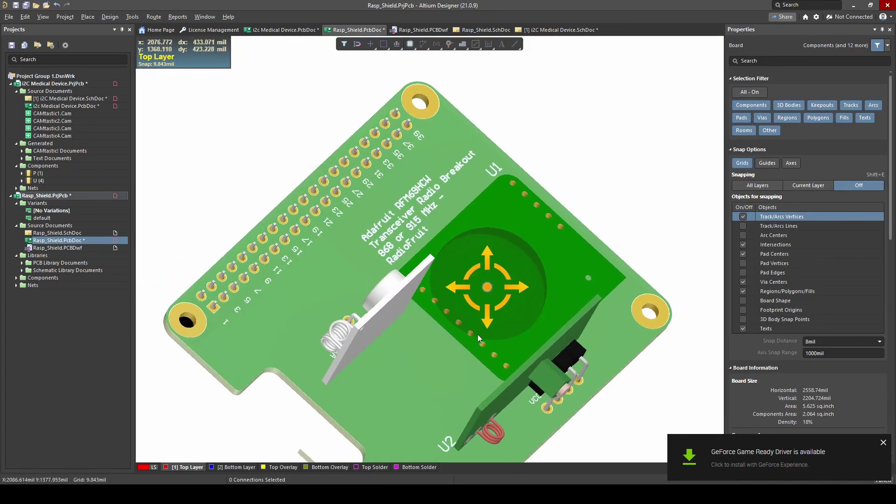
click(369, 326)
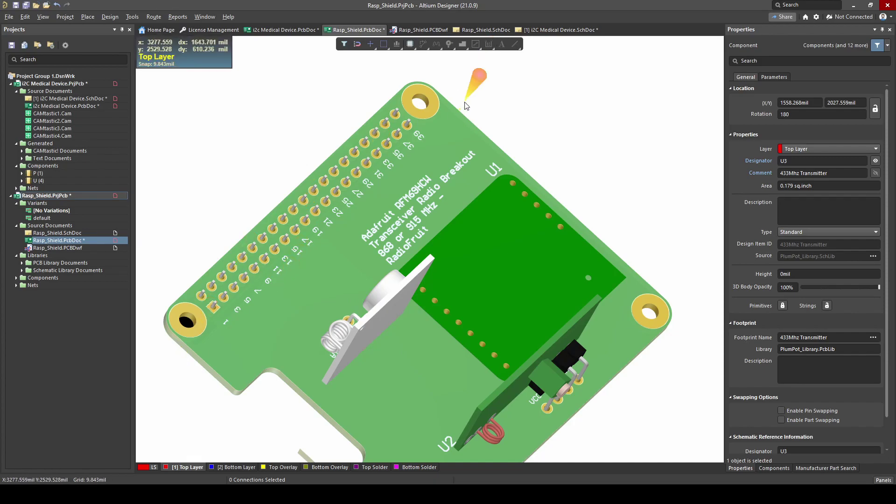
ctrl+scroll(270, 251, down, 1)
ctrl+scroll(271, 252, down, 1)
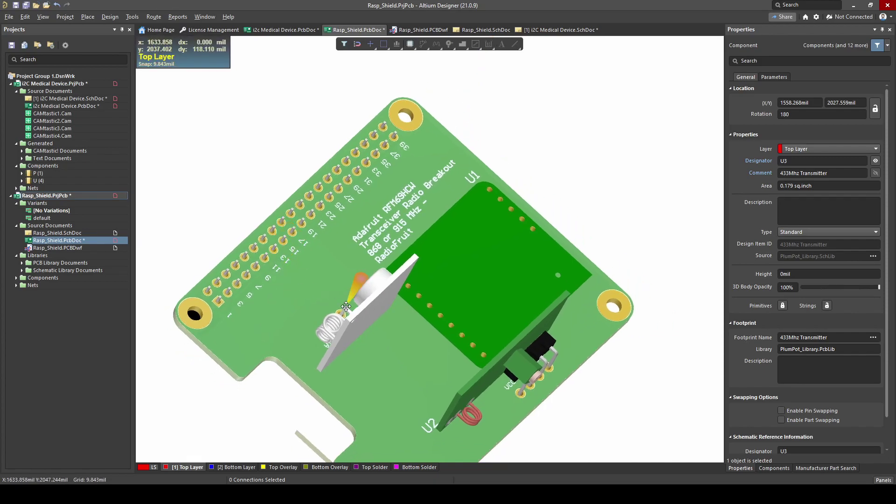